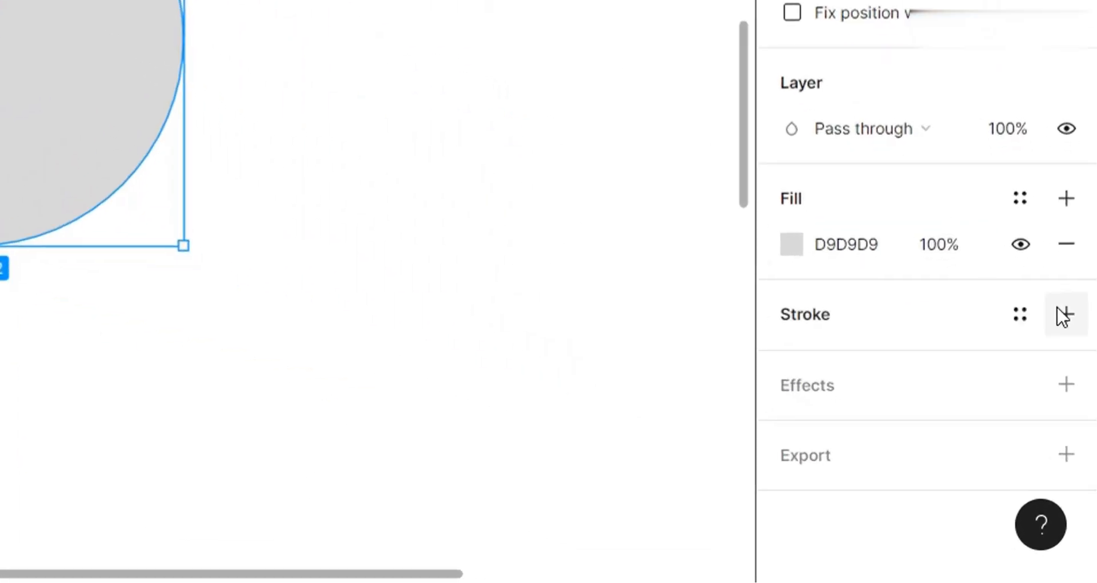
Step: Add a stroke to the circle and copy its fill color D9D9D9 into the stroke color
{"action": "left_click", "coordinate": [1062, 313]}
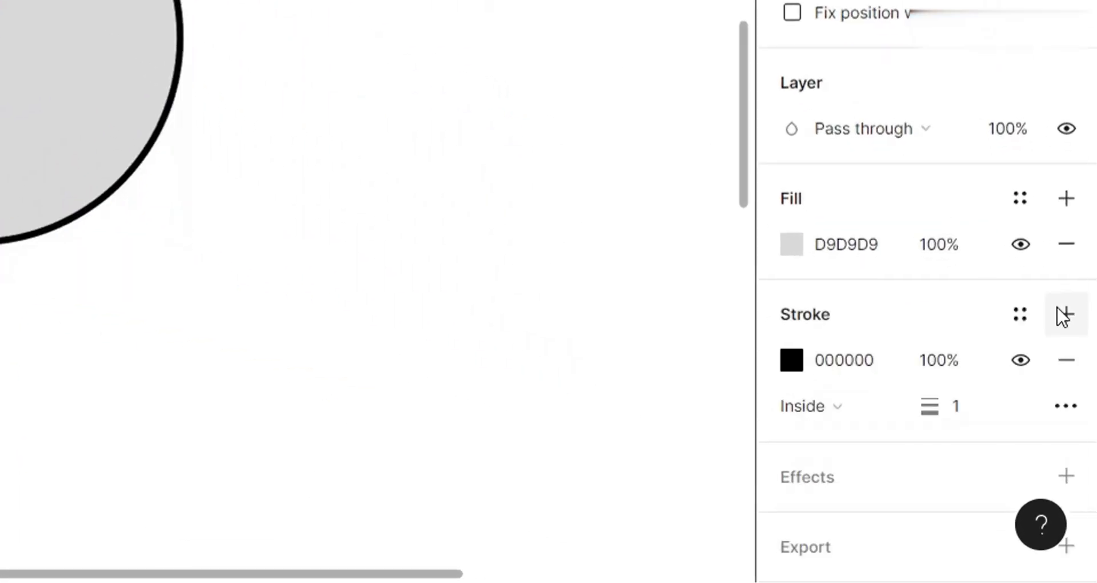
{"action": "left_click", "coordinate": [891, 254]}
{"action": "key", "text": "ctrl+c"}
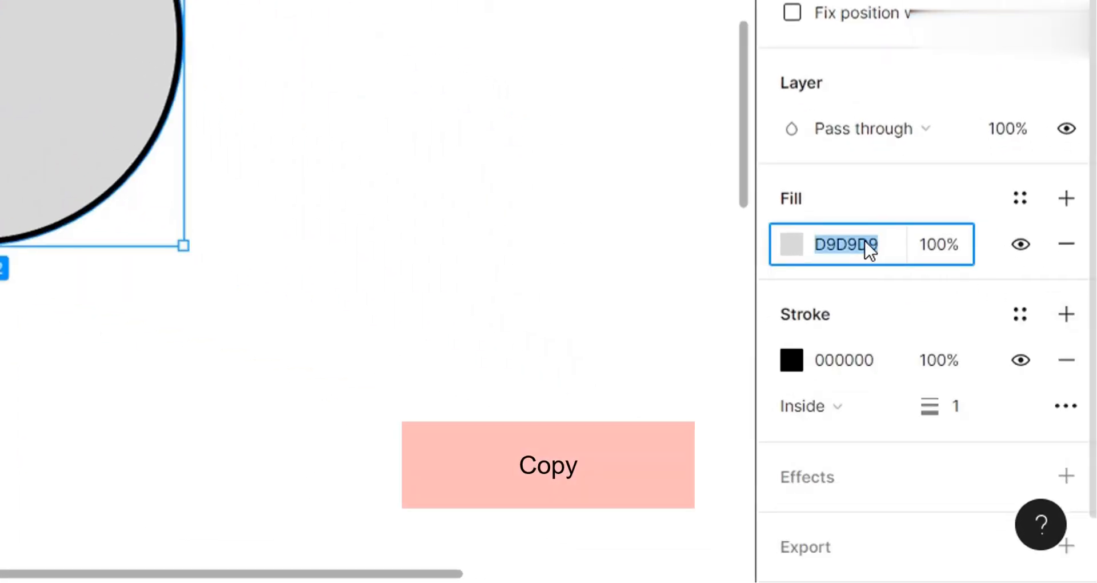
{"action": "right_click", "coordinate": [867, 248]}
{"action": "left_click", "coordinate": [954, 425]}
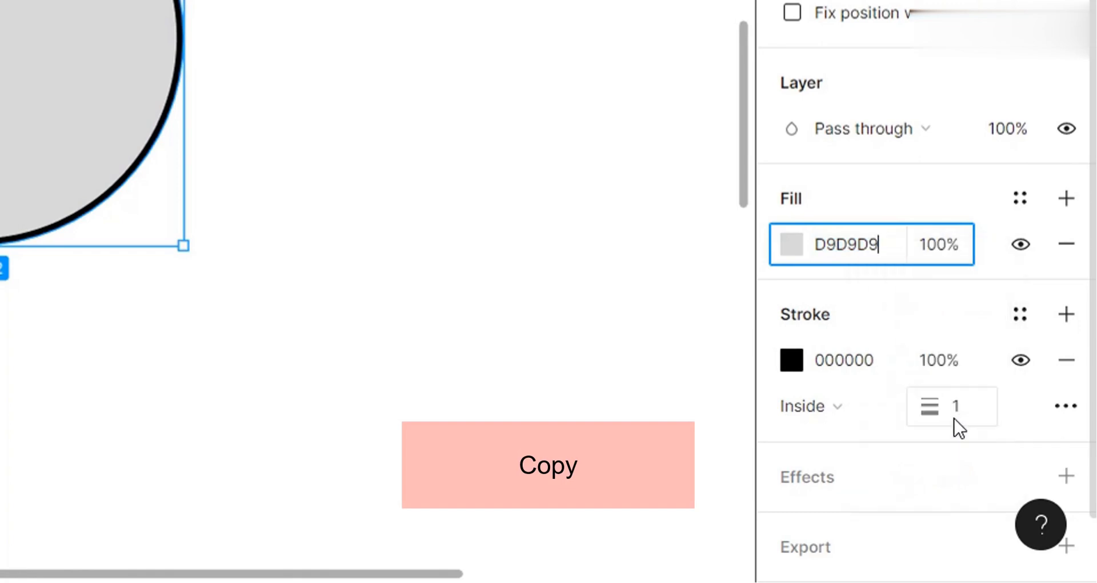
{"action": "left_click", "coordinate": [870, 370]}
{"action": "double_click", "coordinate": [873, 377]}
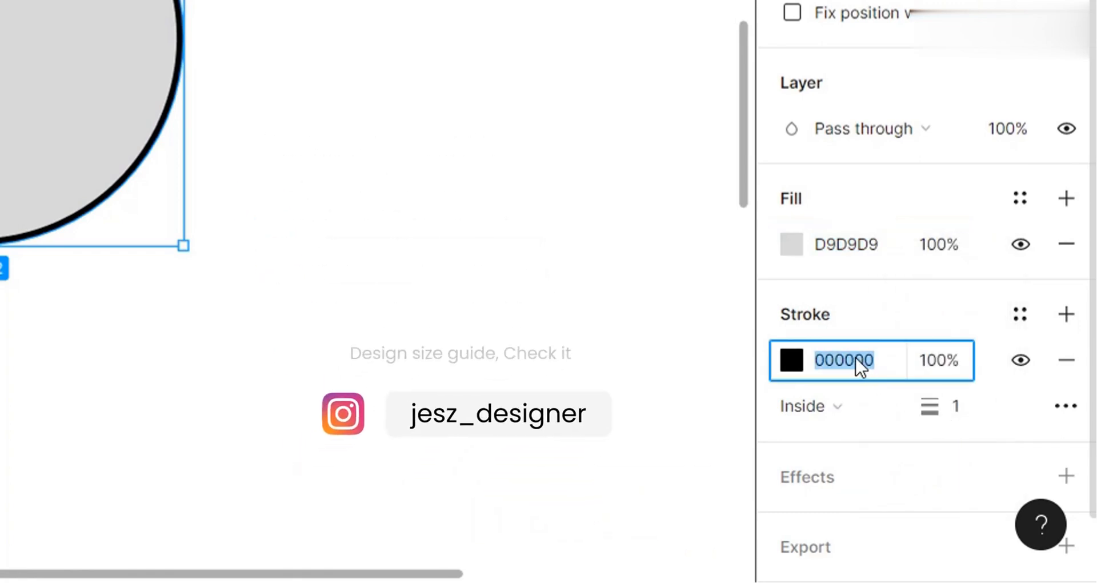
{"action": "right_click", "coordinate": [858, 363]}
{"action": "left_click", "coordinate": [900, 286]}
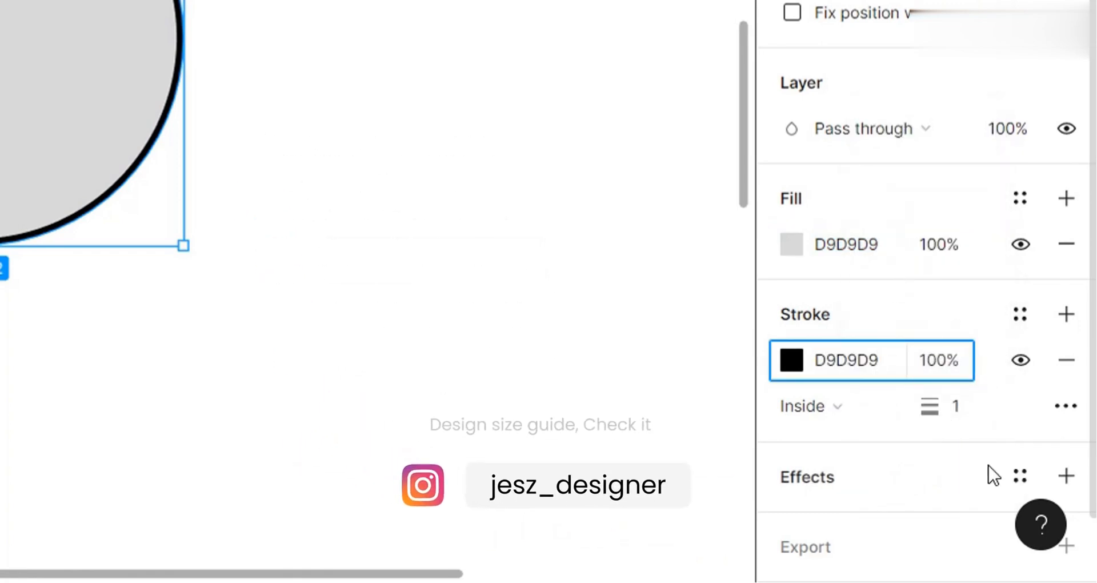
Step: Set the circle's stroke alignment to Center and its stroke weight to 0.5
{"action": "left_click", "coordinate": [865, 407]}
{"action": "left_click", "coordinate": [848, 371]}
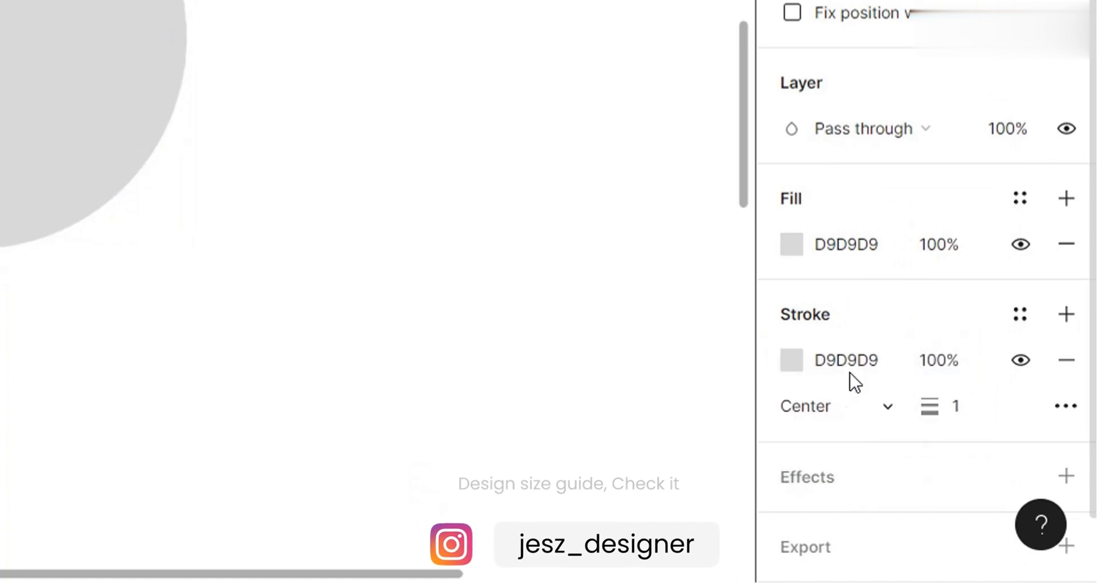
{"action": "left_click", "coordinate": [971, 414]}
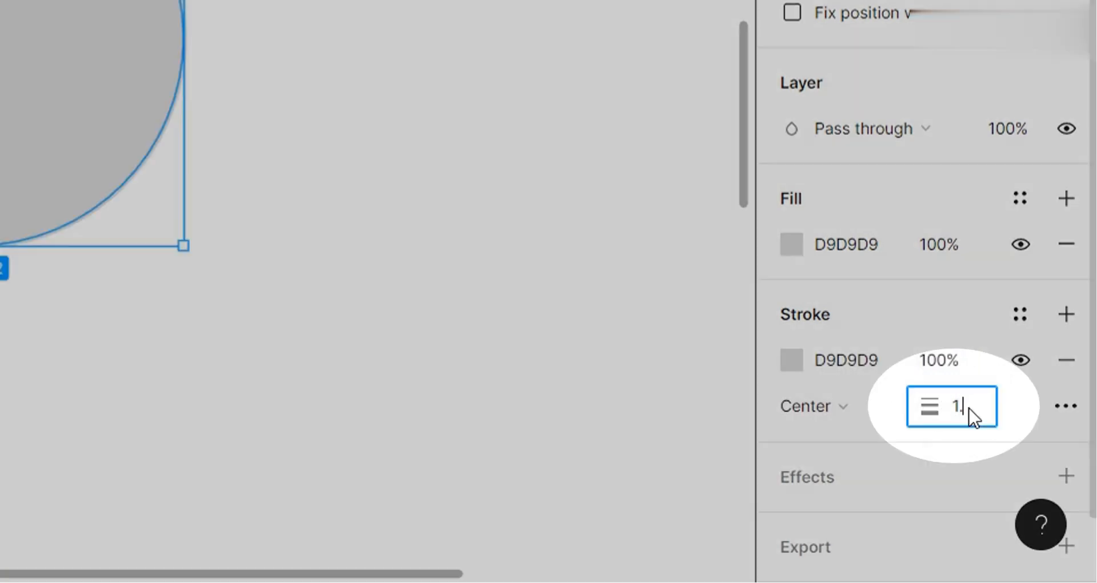
{"action": "type", "text": ".5"}
{"action": "key", "text": "Return"}
{"action": "left_click", "coordinate": [970, 410]}
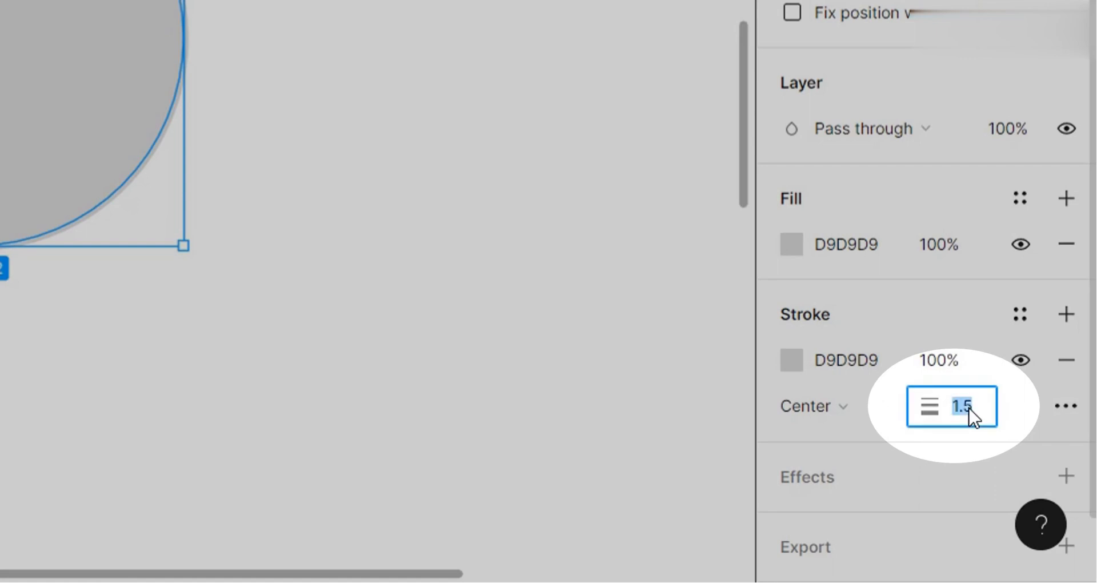
{"action": "type", "text": "0.5"}
{"action": "key", "text": "Return"}
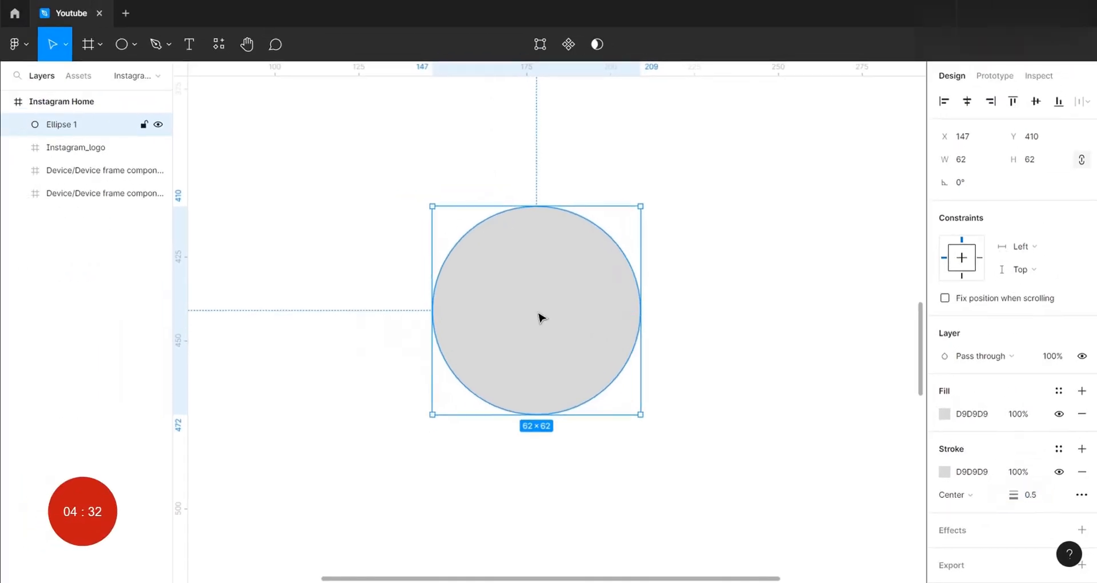
Step: Duplicate the circle, resize the copy to 54 × 54 and center it inside the original
{"action": "key", "text": "ctrl+d"}
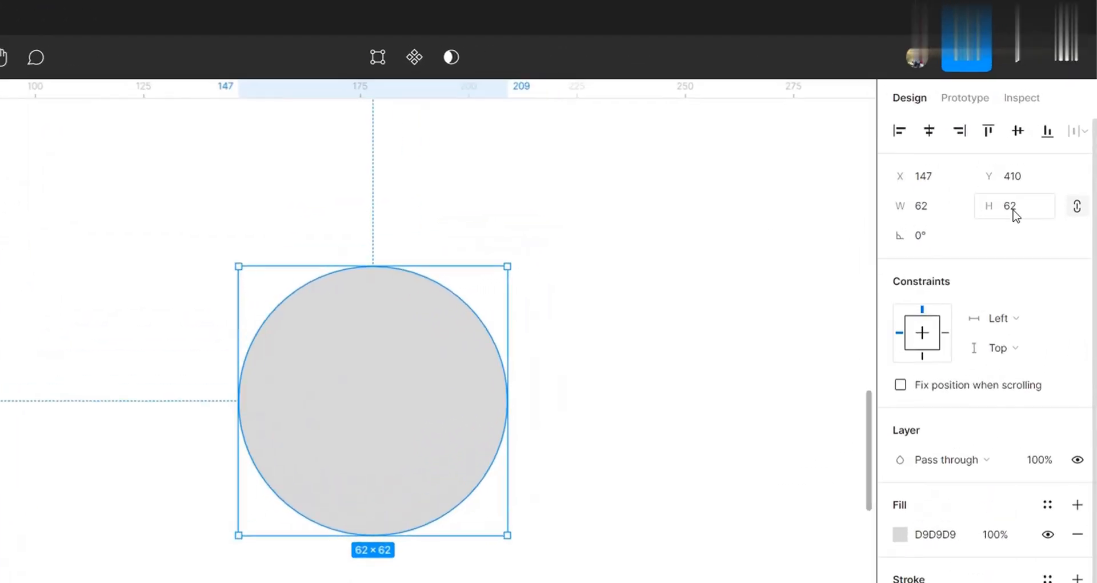
{"action": "left_click", "coordinate": [1015, 212]}
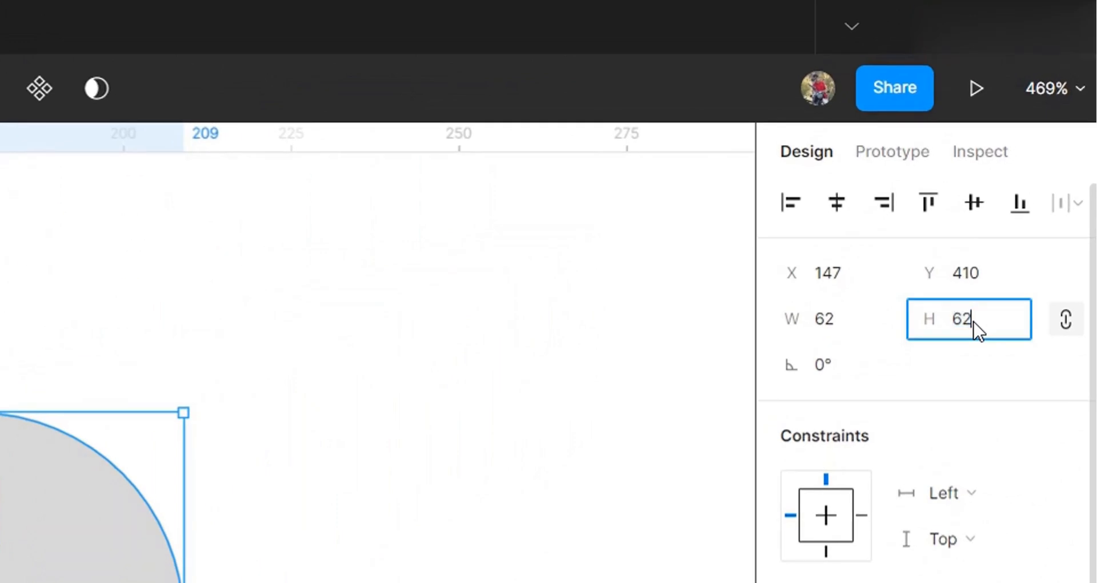
{"action": "type", "text": "54"}
{"action": "key", "text": "Return"}
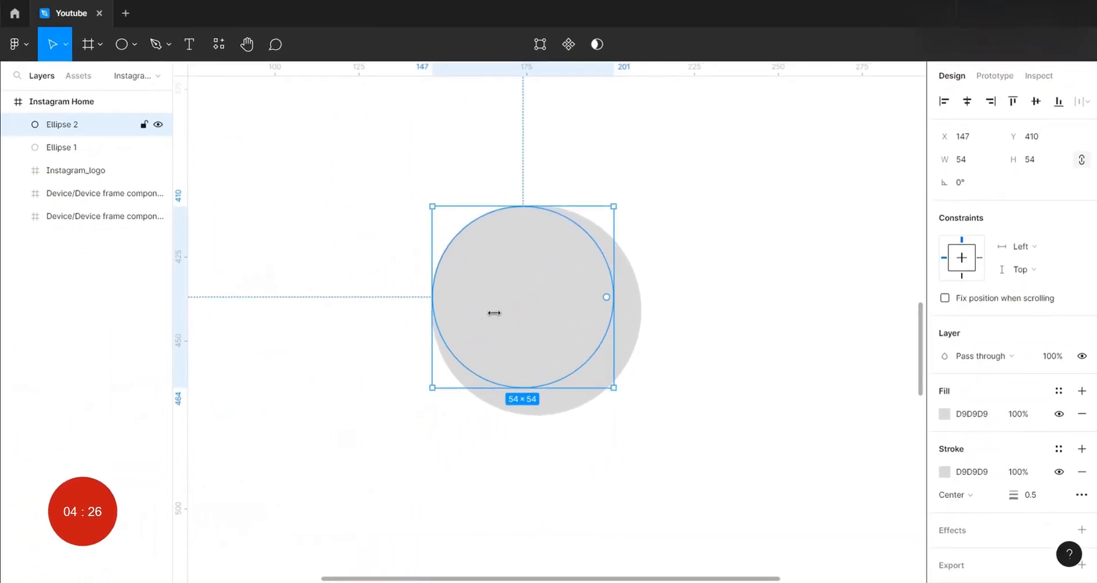
{"action": "left_click_drag", "start_coordinate": [494, 315], "coordinate": [509, 325]}
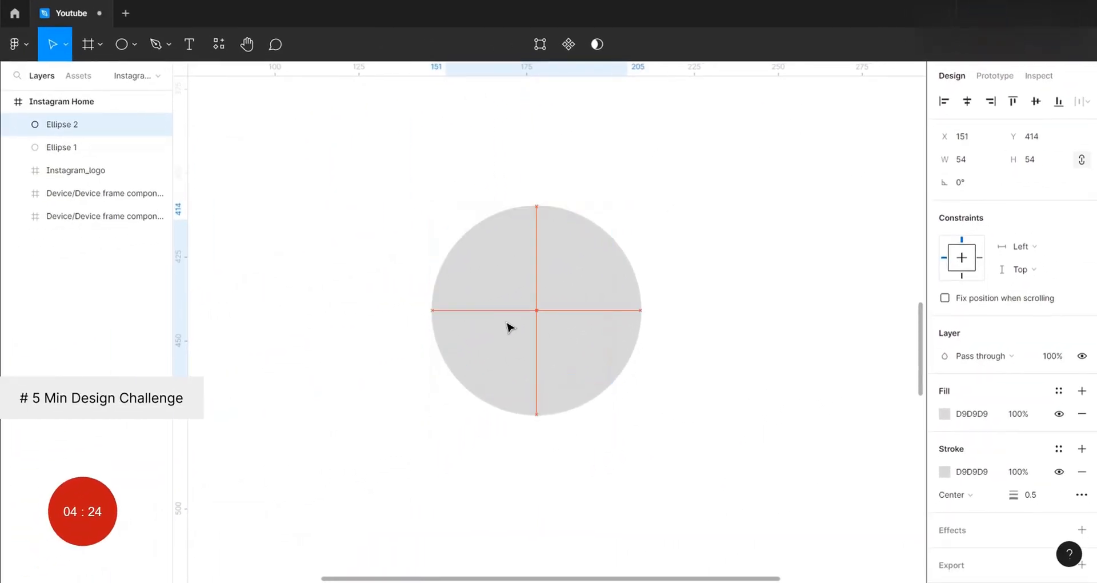
Step: Remove the fill from the outer 62 × 62 circle and set its stroke weight to 1.5
{"action": "left_click", "coordinate": [541, 209]}
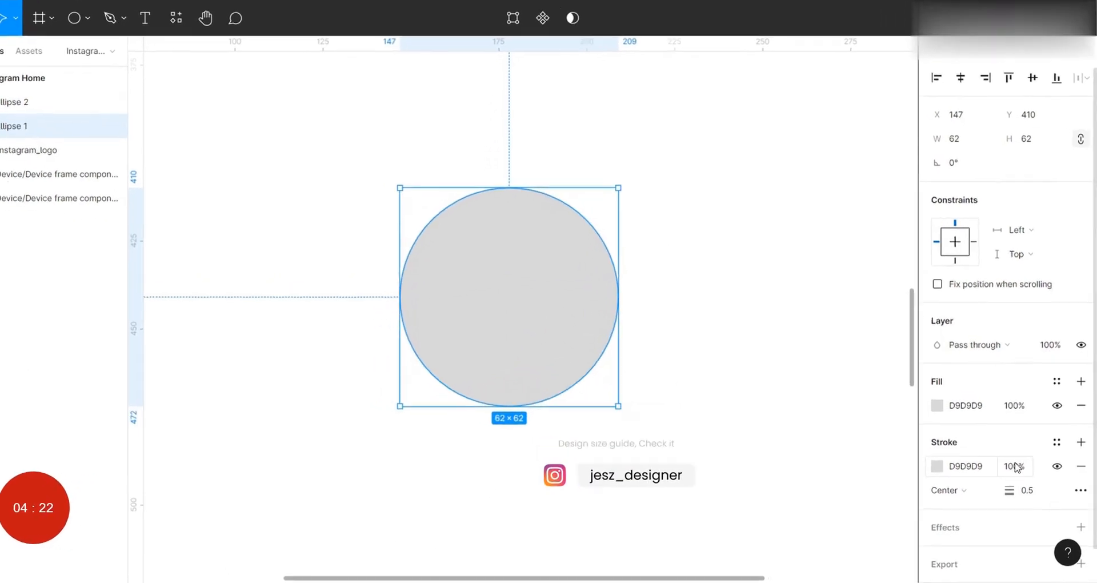
{"action": "left_click", "coordinate": [1076, 352]}
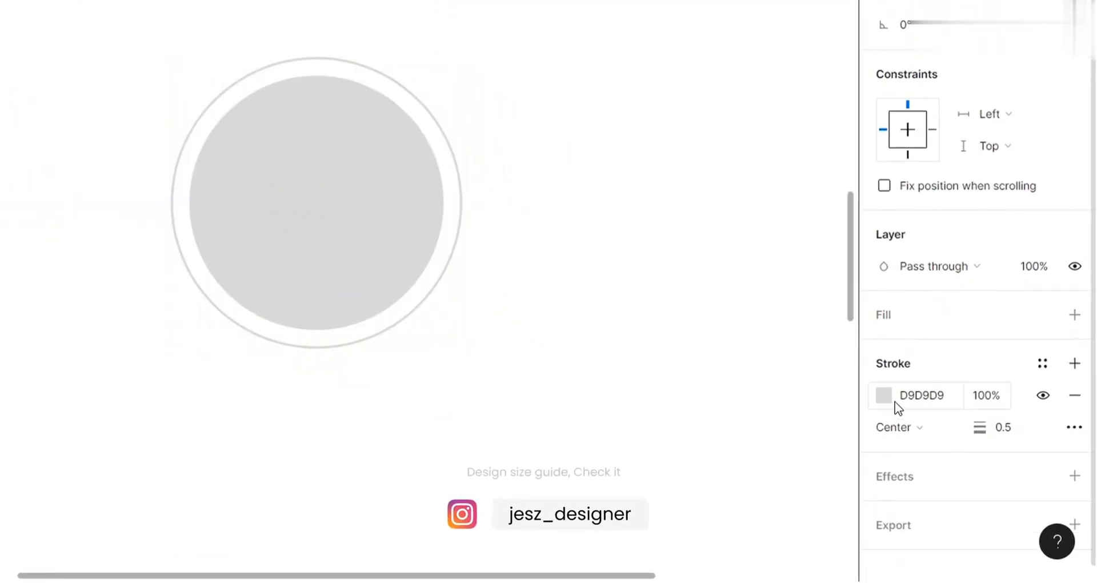
{"action": "left_click", "coordinate": [1002, 426]}
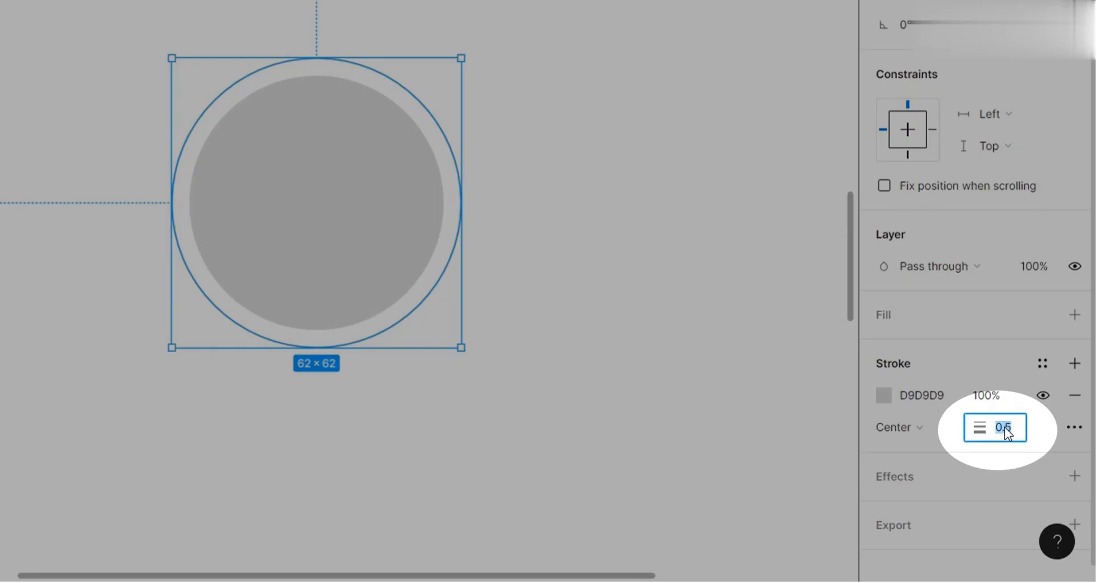
{"action": "type", "text": "1.5"}
{"action": "key", "text": "Return"}
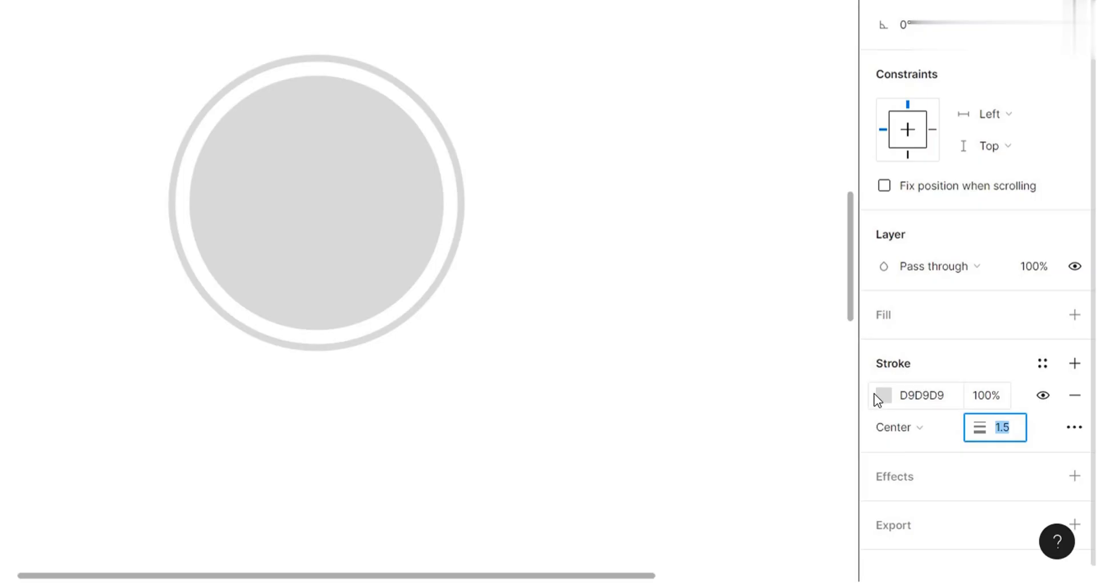
Step: Change the outer ring's stroke to a linear gradient running diagonally from its upper-right to its lower-left corner
{"action": "left_click", "coordinate": [880, 394]}
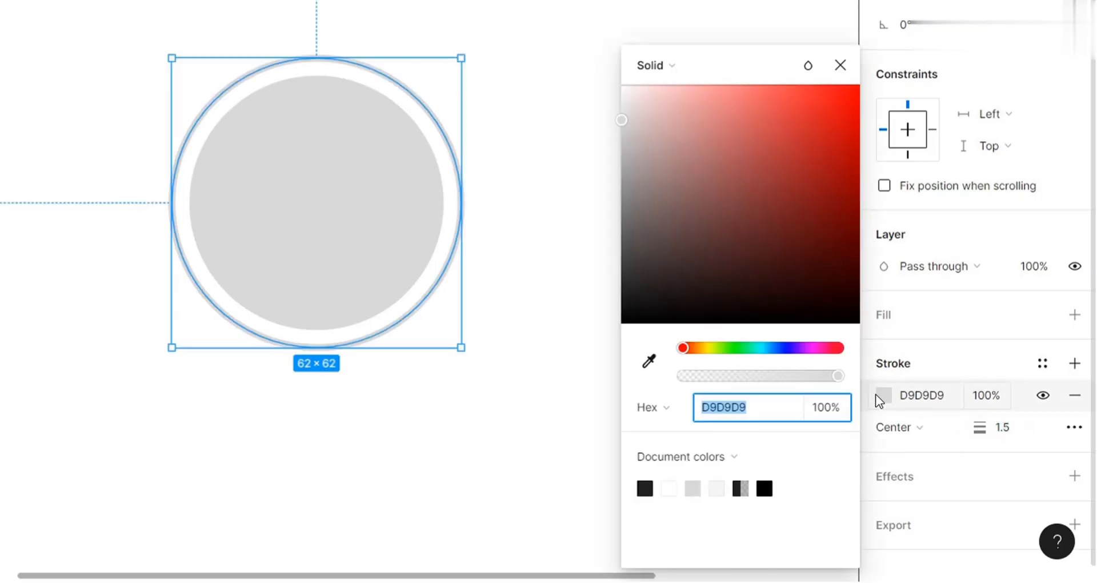
{"action": "left_click", "coordinate": [674, 67]}
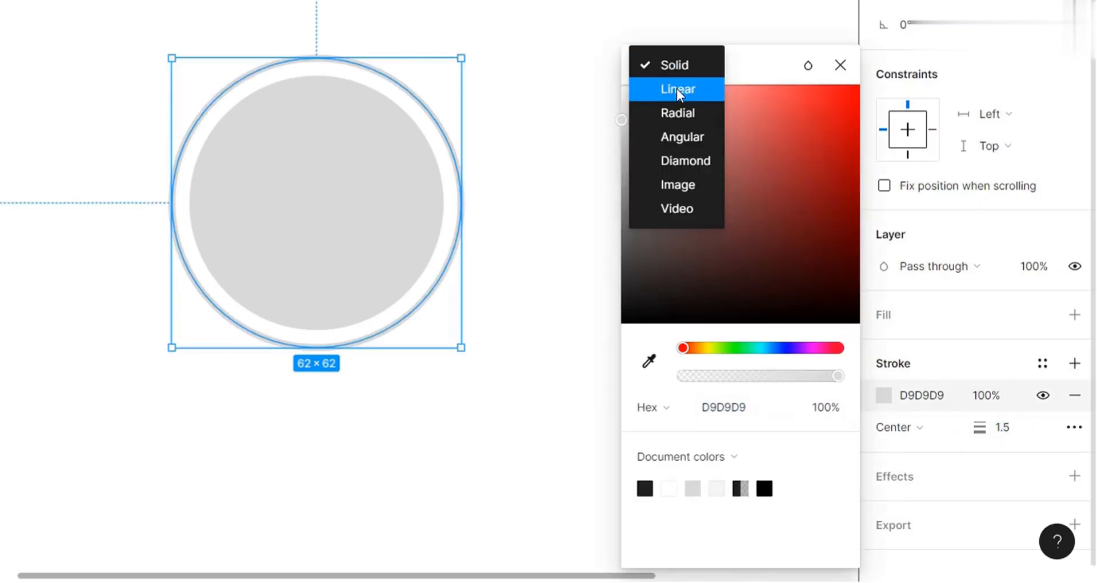
{"action": "left_click", "coordinate": [676, 88]}
{"action": "left_click_drag", "start_coordinate": [317, 58], "coordinate": [460, 57]}
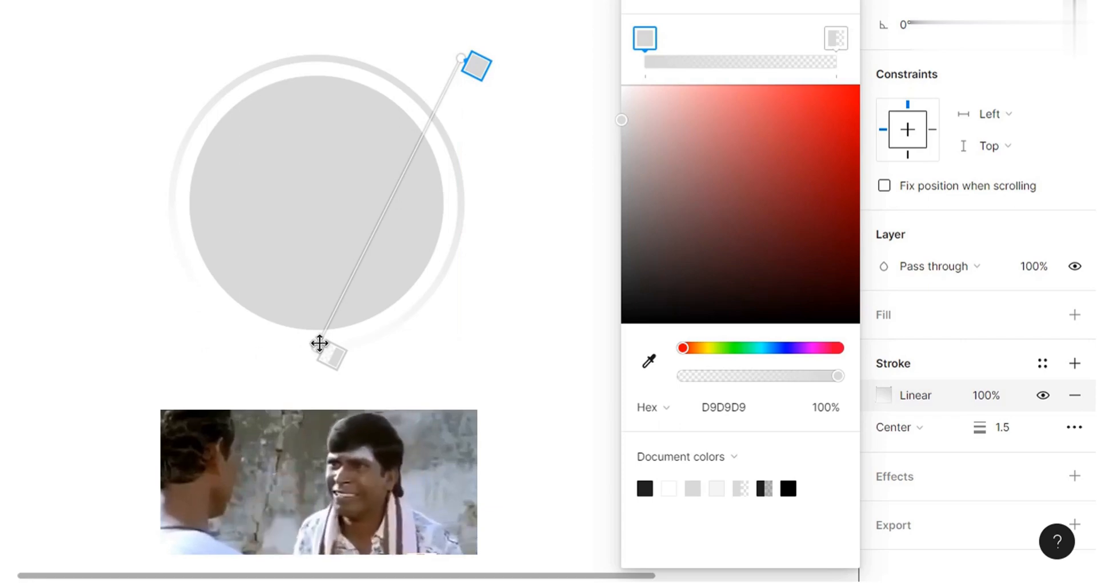
{"action": "left_click_drag", "start_coordinate": [317, 346], "coordinate": [172, 346]}
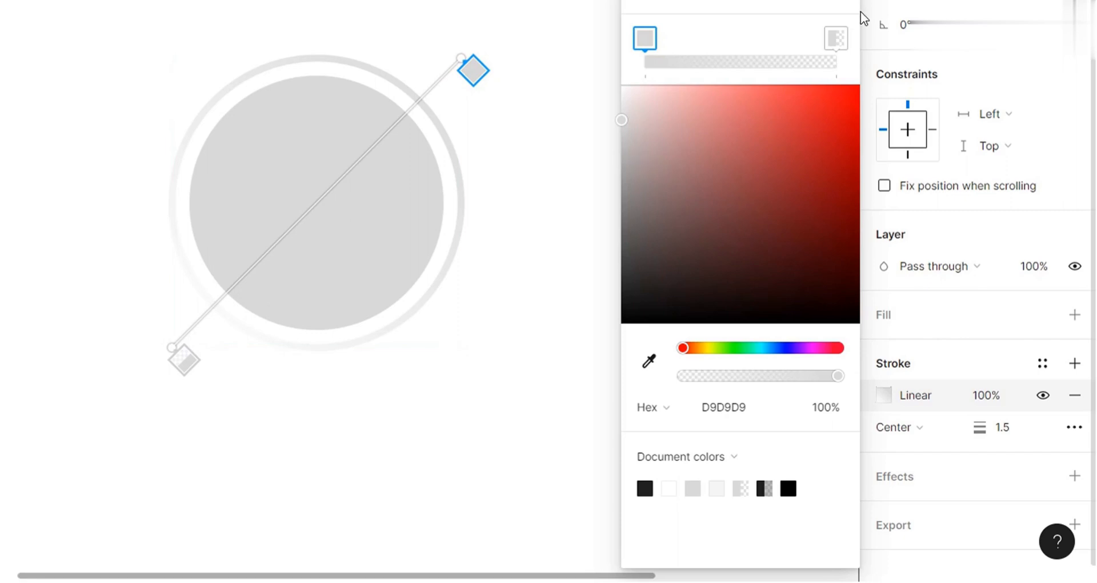
Step: Set the lower-left gradient stop to 100% opacity and color the upper-right stop pink (D71D98)
{"action": "left_click", "coordinate": [834, 40]}
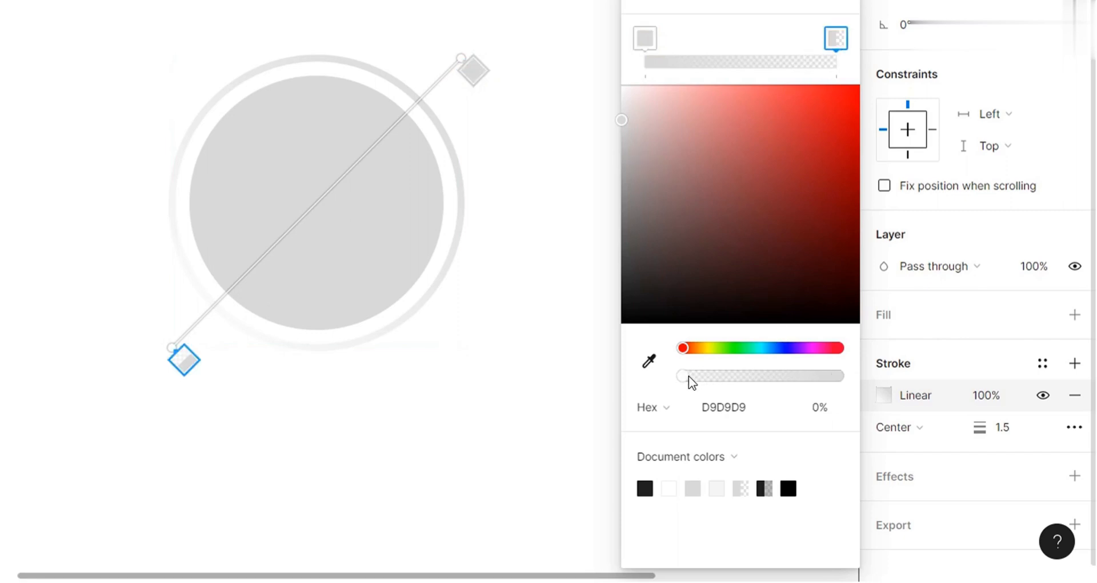
{"action": "left_click_drag", "start_coordinate": [683, 377], "coordinate": [876, 375]}
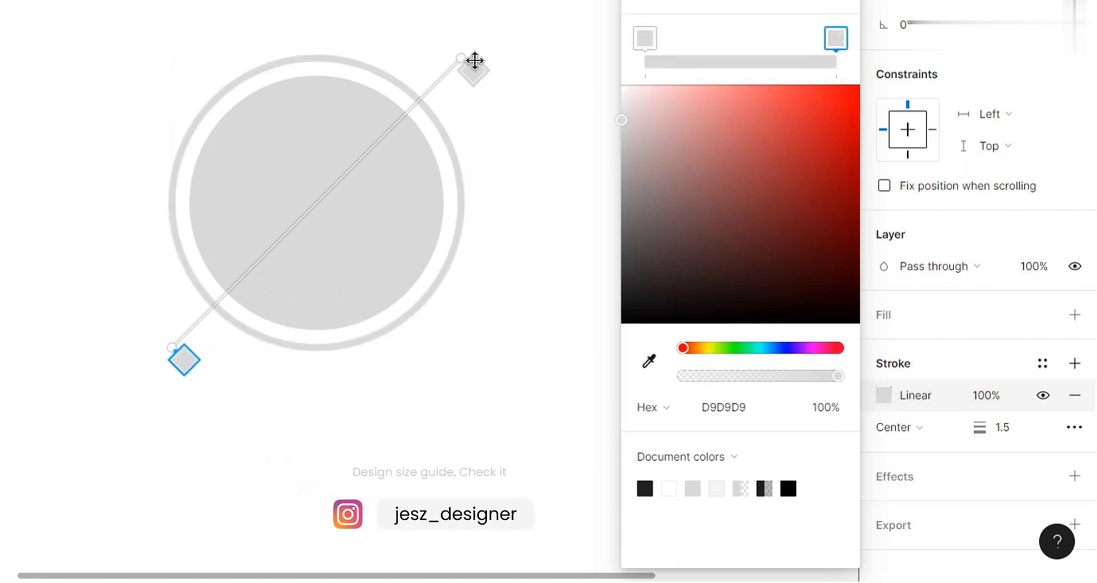
{"action": "left_click", "coordinate": [475, 64]}
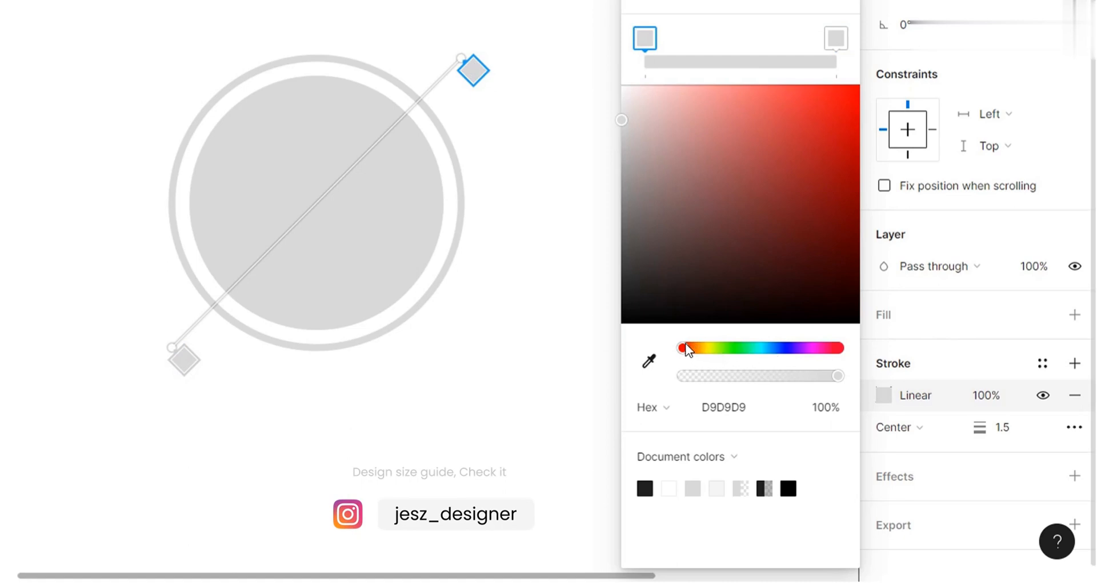
{"action": "left_click_drag", "start_coordinate": [684, 350], "coordinate": [822, 351]}
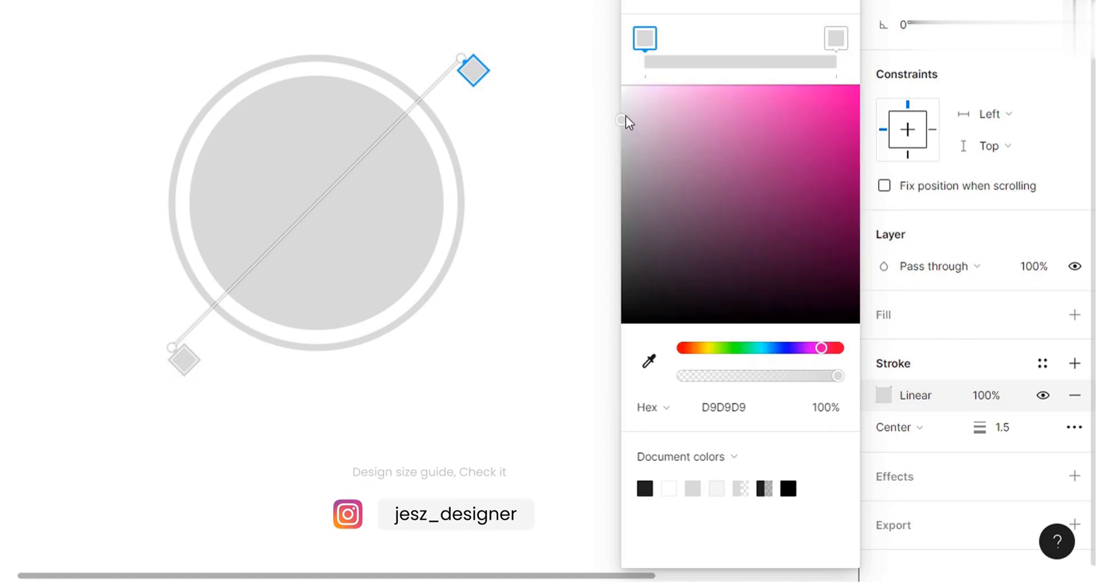
{"action": "left_click_drag", "start_coordinate": [625, 117], "coordinate": [819, 122]}
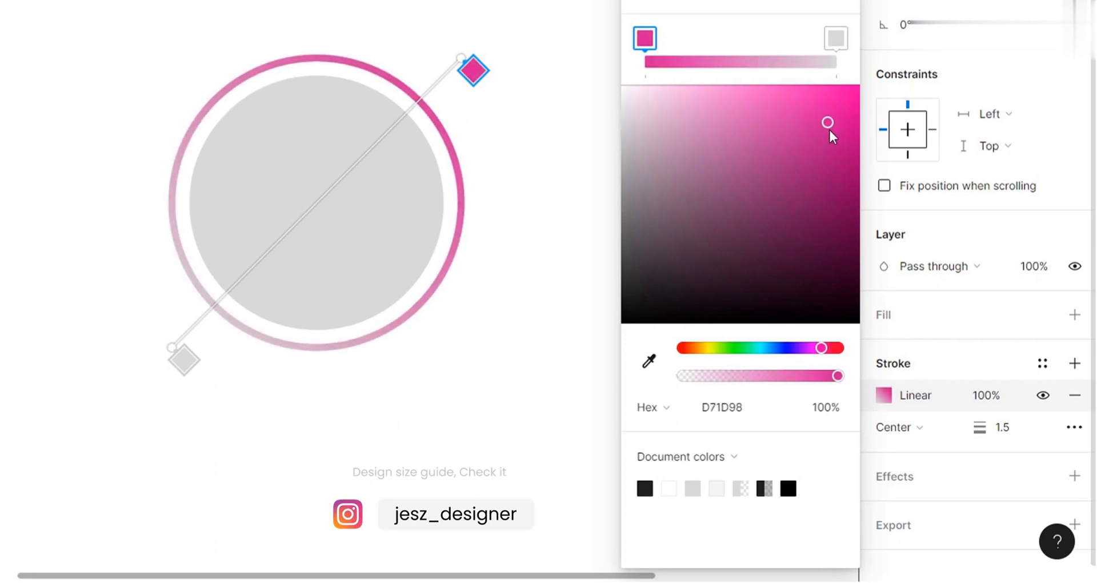
Step: Color the lower-left gradient stop golden yellow (E4B948) and extend that end of the gradient diagonally beyond the ring
{"action": "left_click", "coordinate": [836, 38]}
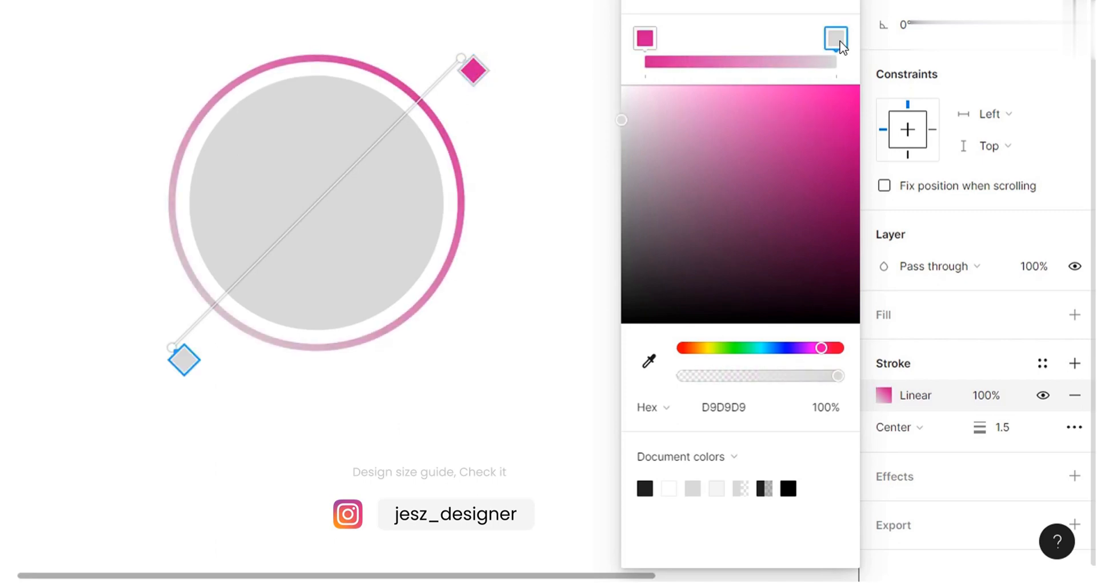
{"action": "left_click_drag", "start_coordinate": [704, 347], "coordinate": [701, 347]}
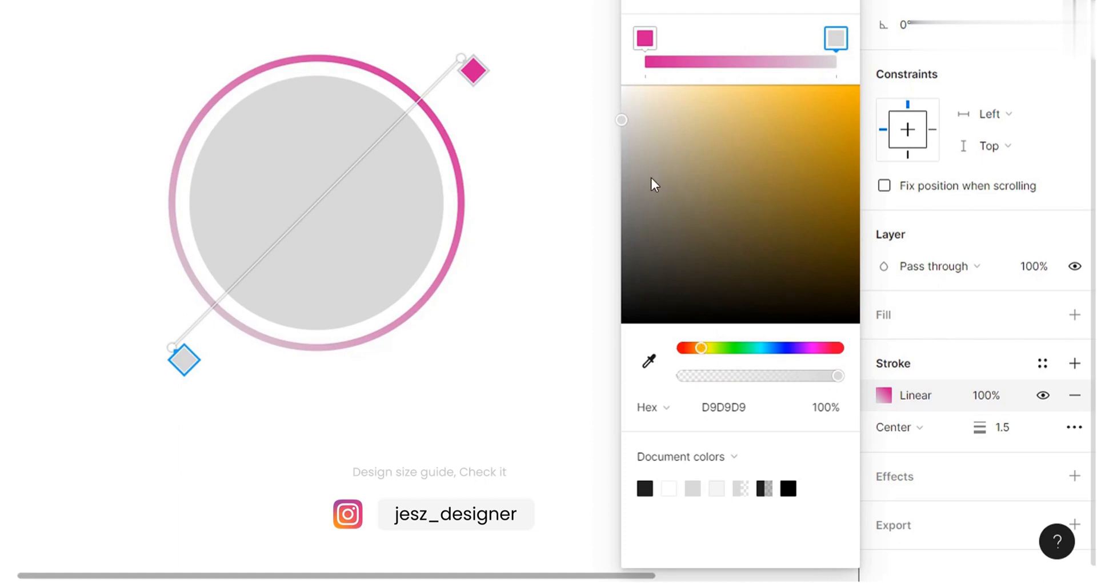
{"action": "left_click_drag", "start_coordinate": [622, 119], "coordinate": [752, 116]}
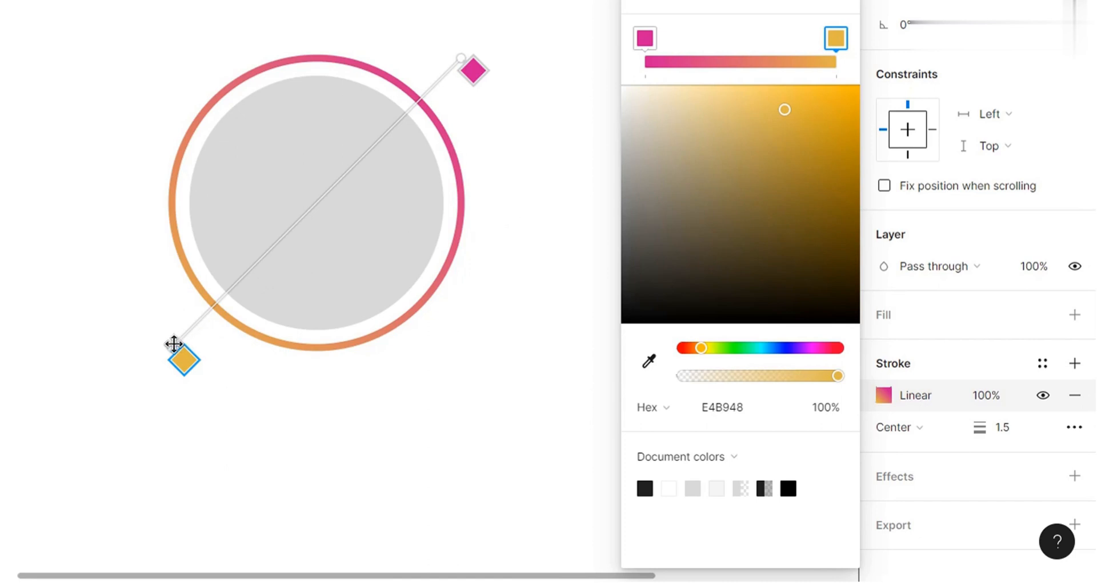
{"action": "left_click_drag", "start_coordinate": [173, 344], "coordinate": [136, 396]}
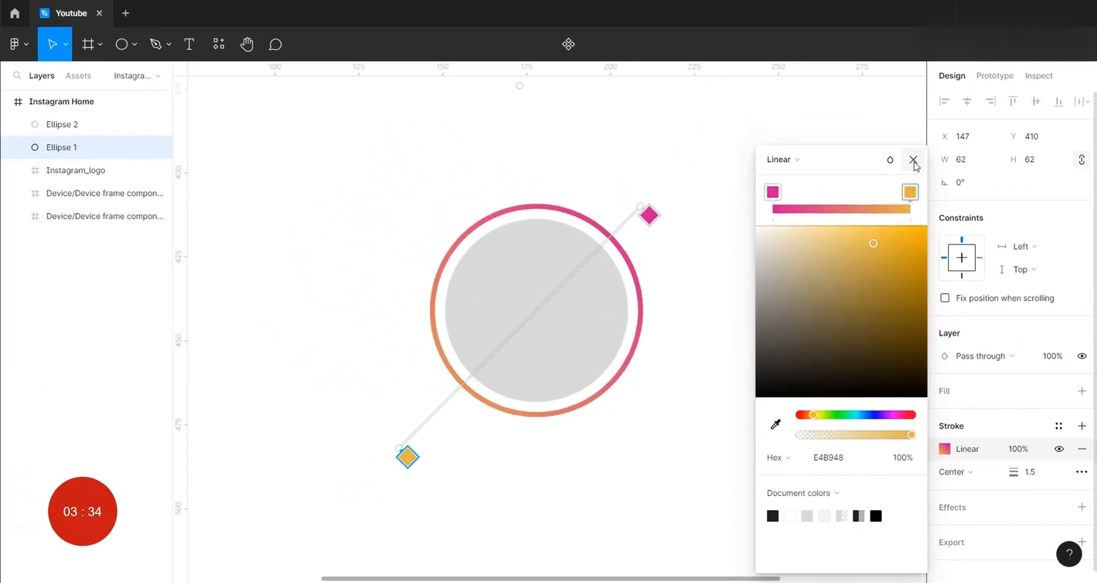
{"action": "left_click", "coordinate": [847, 10]}
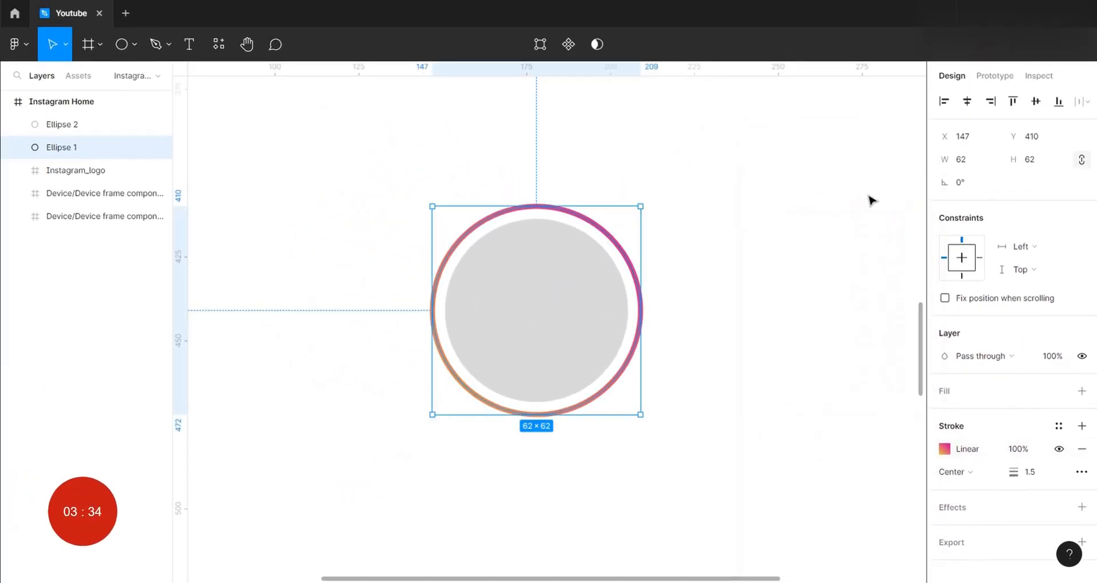
Step: Add a text layer with the profile's name just below the story ring
{"action": "left_click", "coordinate": [618, 224]}
{"action": "left_click", "coordinate": [189, 44]}
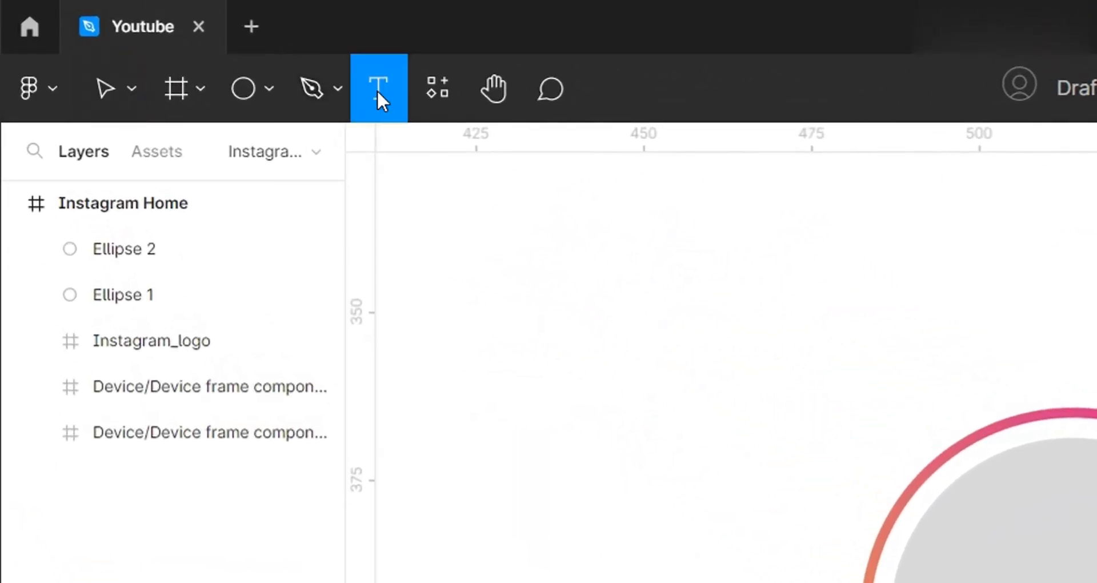
{"action": "left_click", "coordinate": [542, 462]}
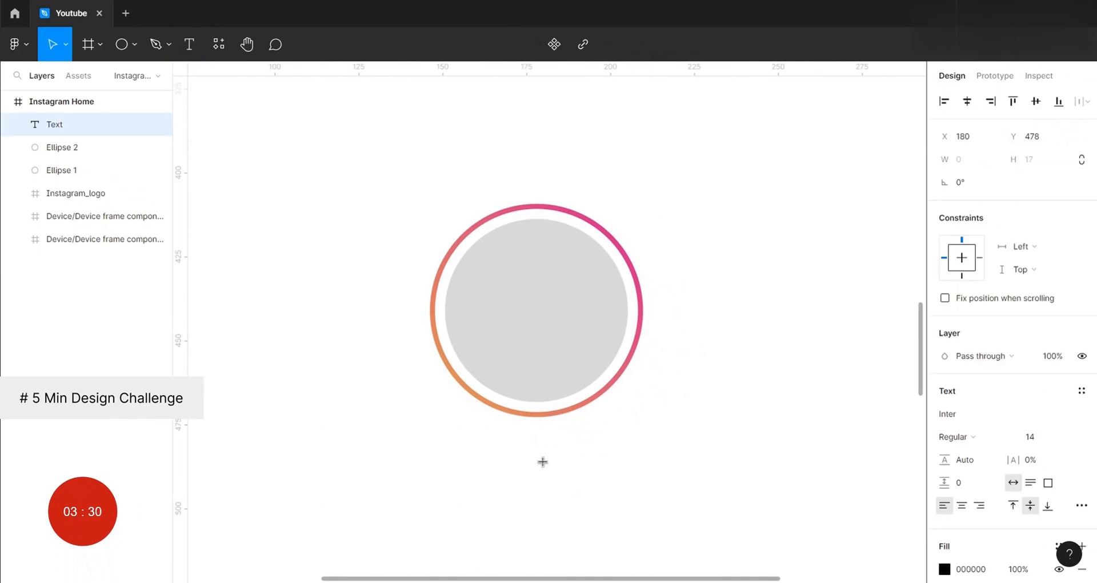
{"action": "type", "text": "Jesz"}
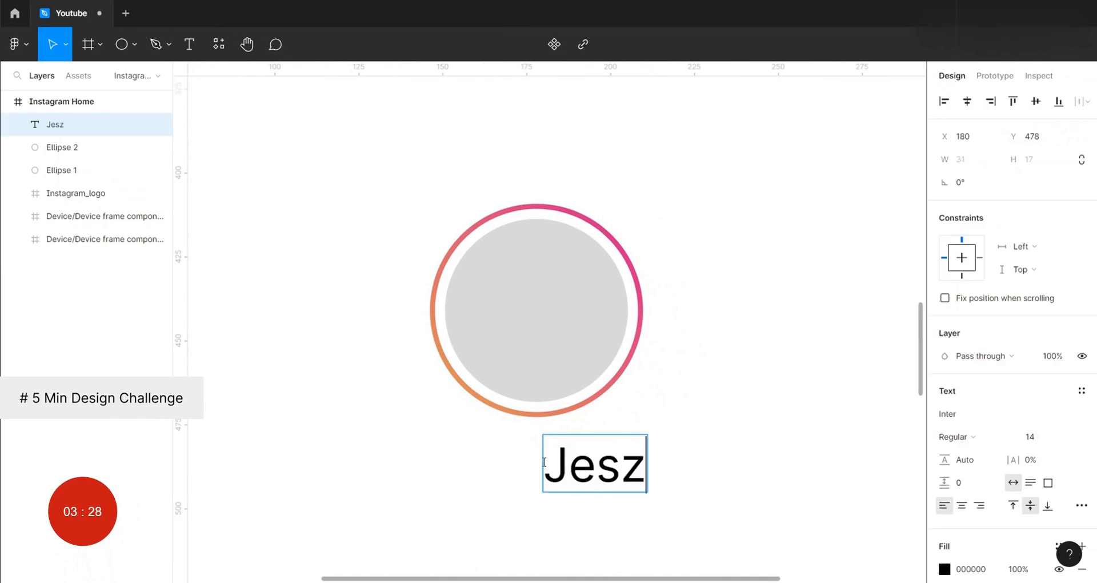
{"action": "key", "text": "Escape"}
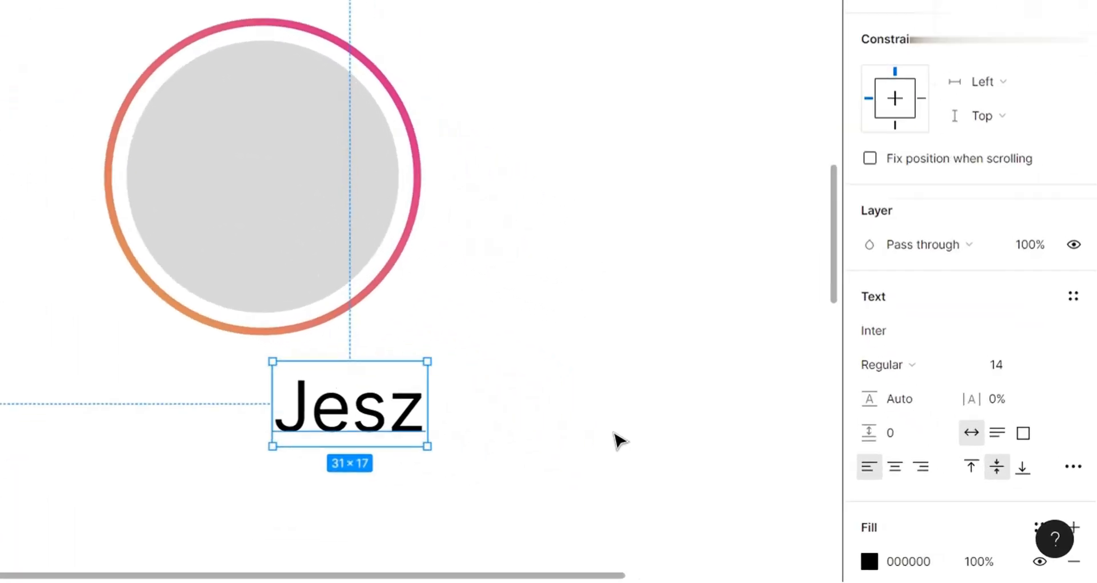
Step: Set the name label's font to Arial, size 12, with centered text alignment
{"action": "left_click", "coordinate": [873, 272]}
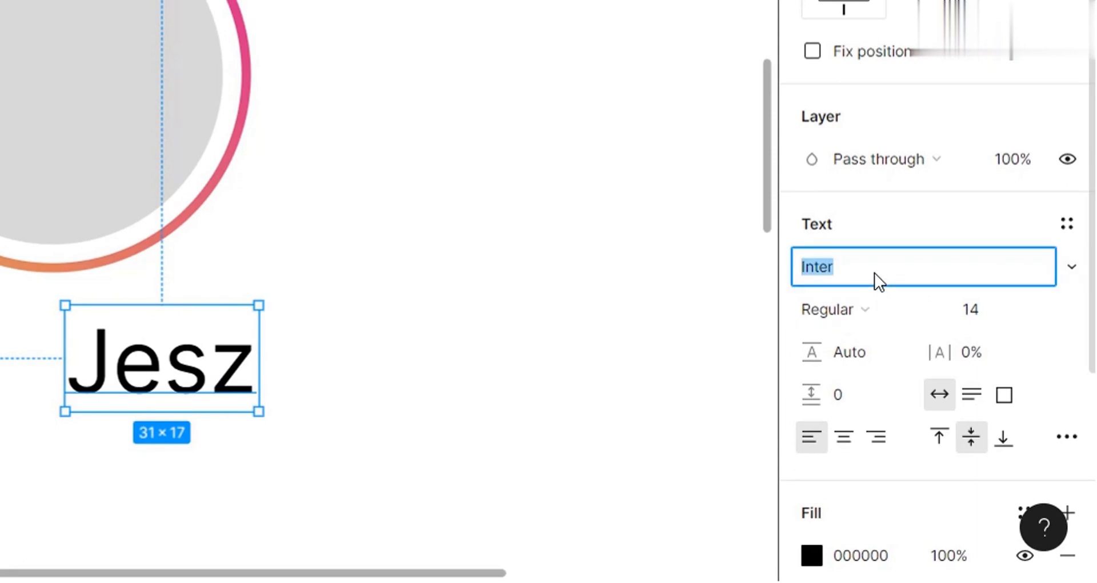
{"action": "type", "text": "Arial"}
{"action": "key", "text": "Return"}
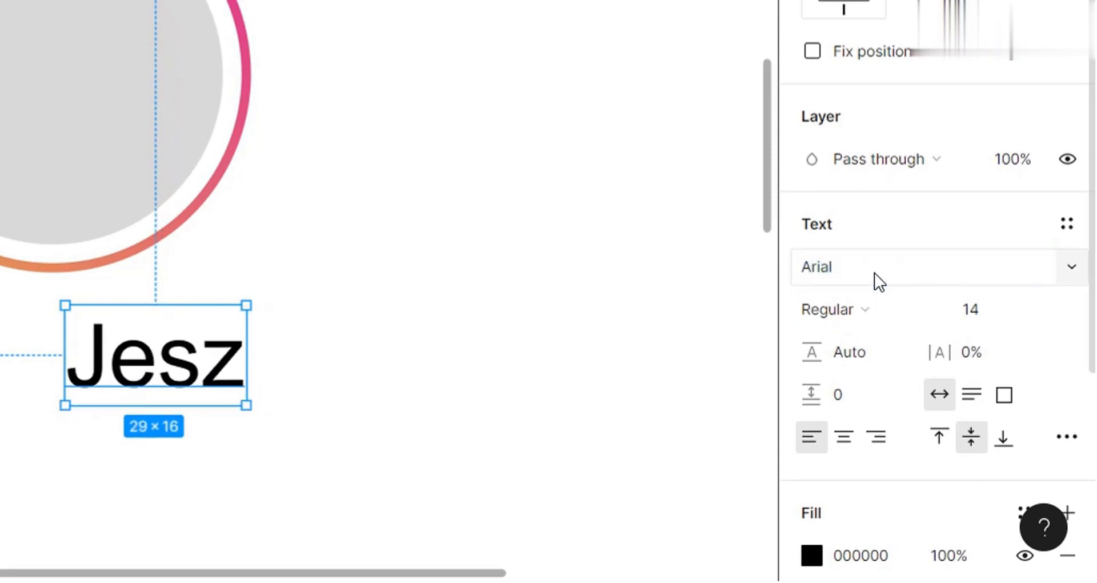
{"action": "left_click", "coordinate": [1042, 313]}
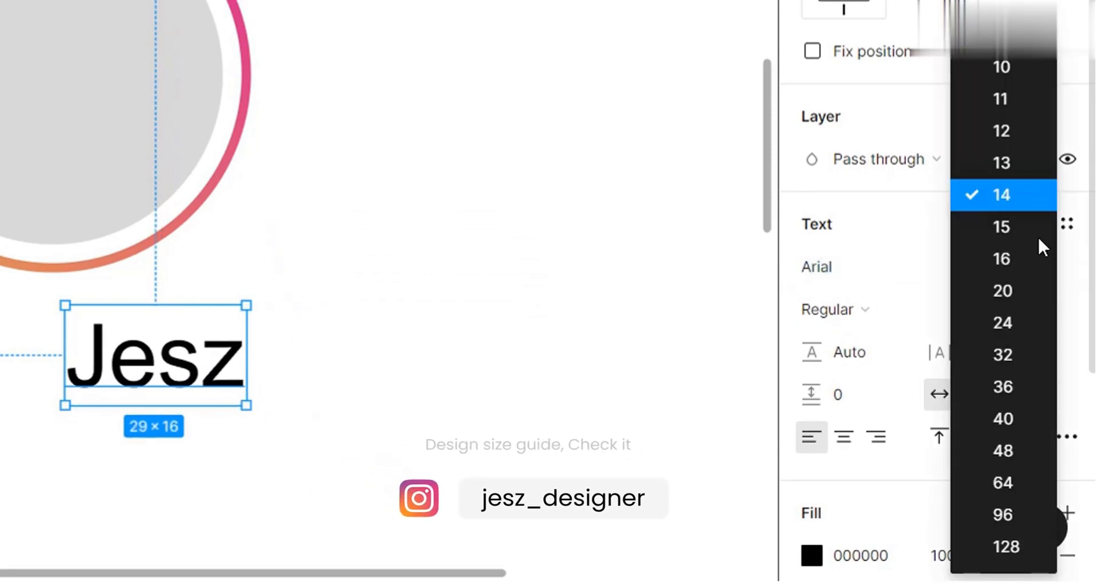
{"action": "left_click", "coordinate": [1000, 131]}
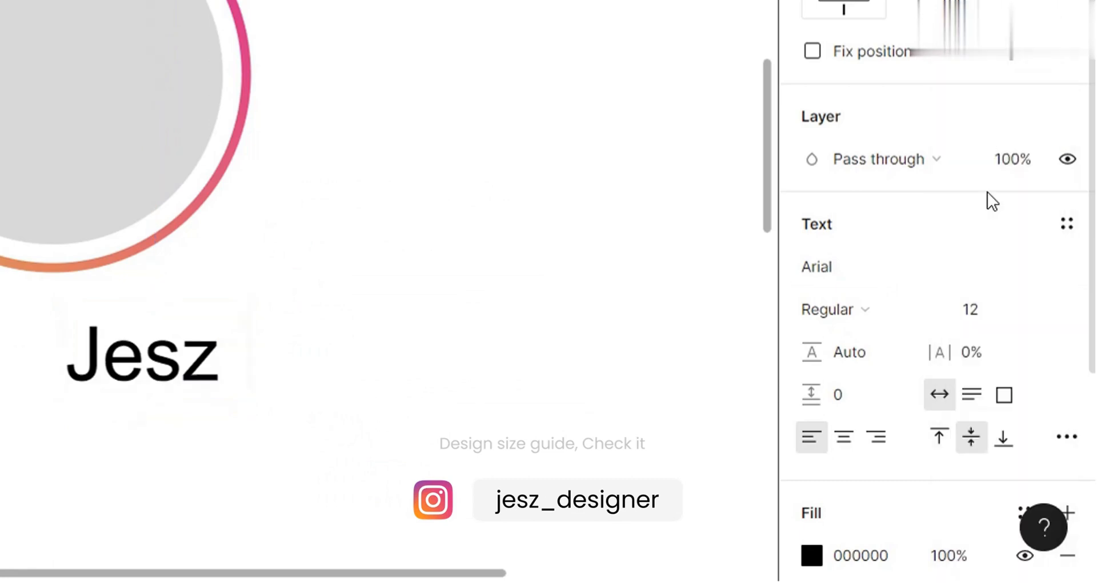
{"action": "left_click", "coordinate": [849, 437]}
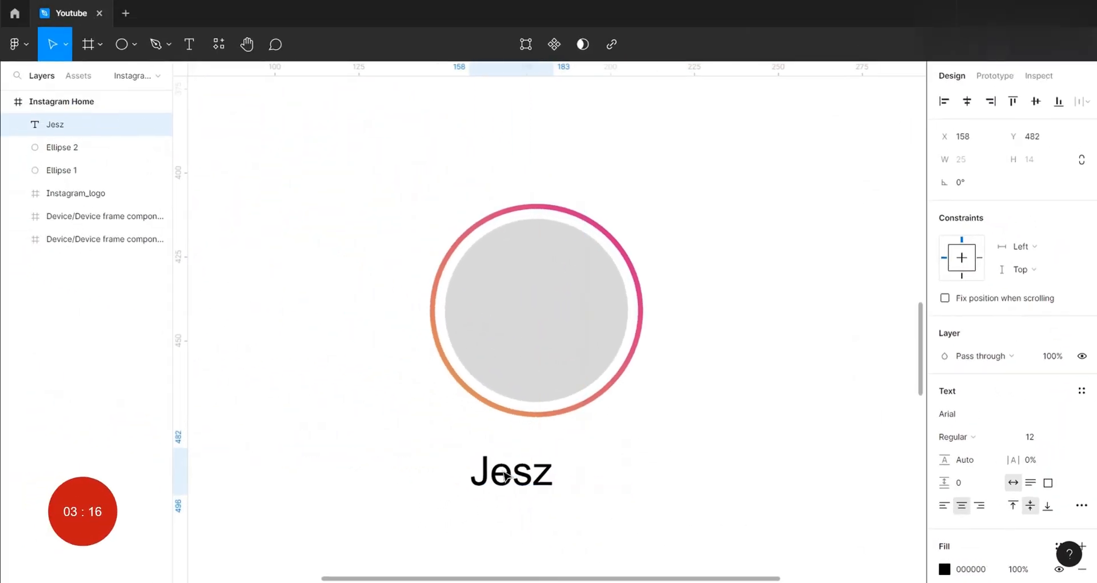
Step: Center the name label horizontally under the story ring and nudge it down slightly to widen the gap
{"action": "left_click_drag", "start_coordinate": [504, 475], "coordinate": [536, 473]}
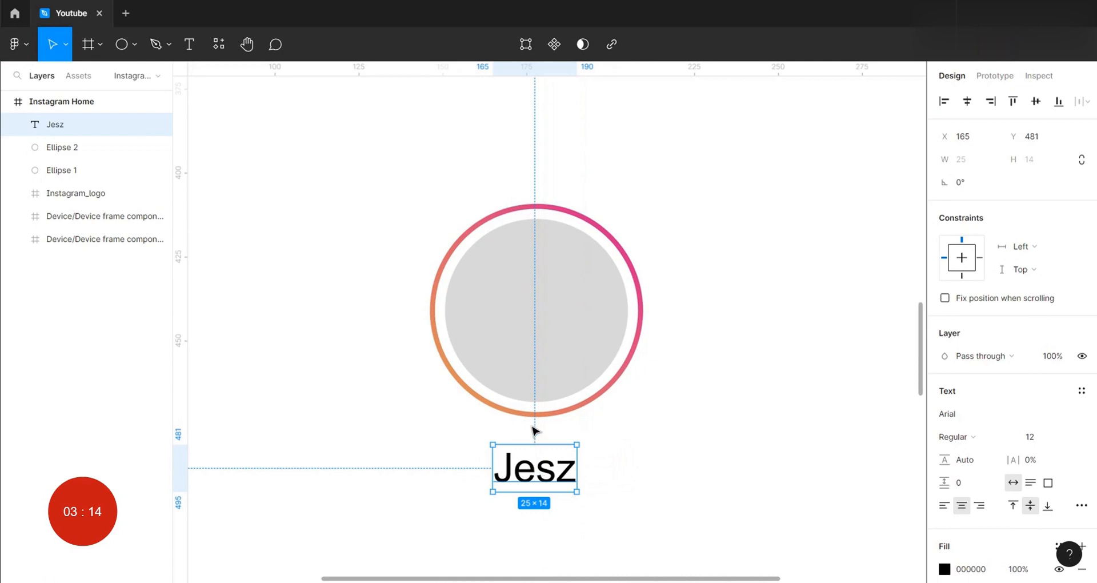
{"action": "key", "text": "alt"}
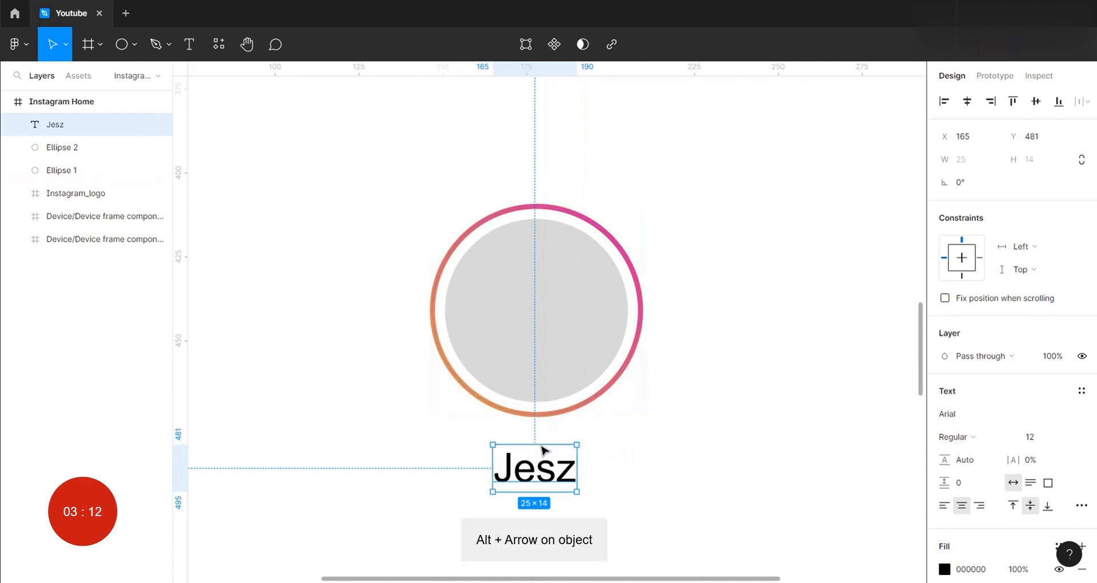
{"action": "key", "text": "alt+Down"}
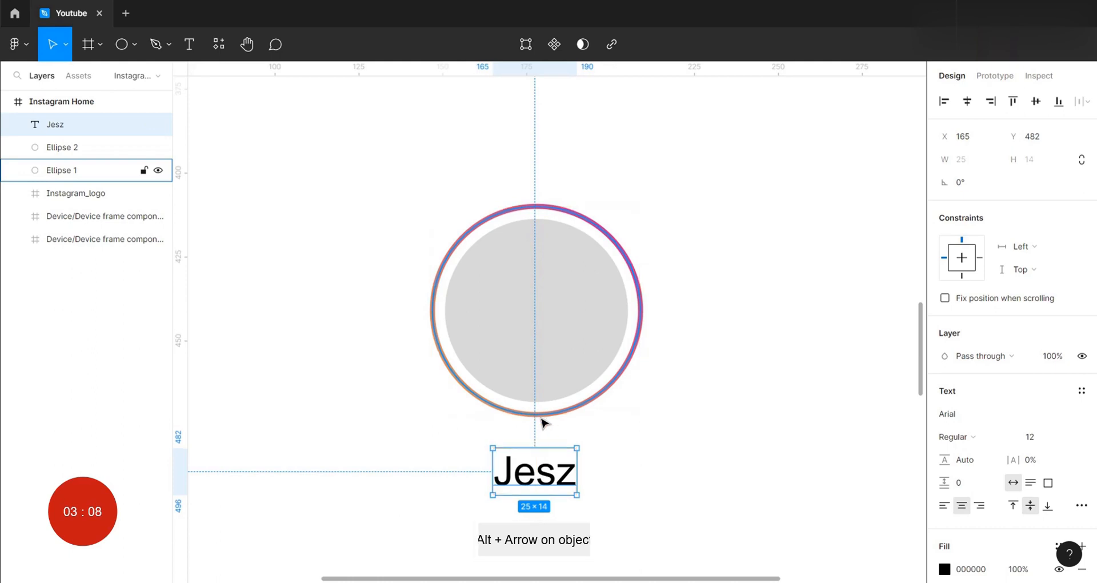
{"action": "key", "text": "alt+Down"}
{"action": "key", "text": "alt+Down"}
{"action": "left_click", "coordinate": [337, 264]}
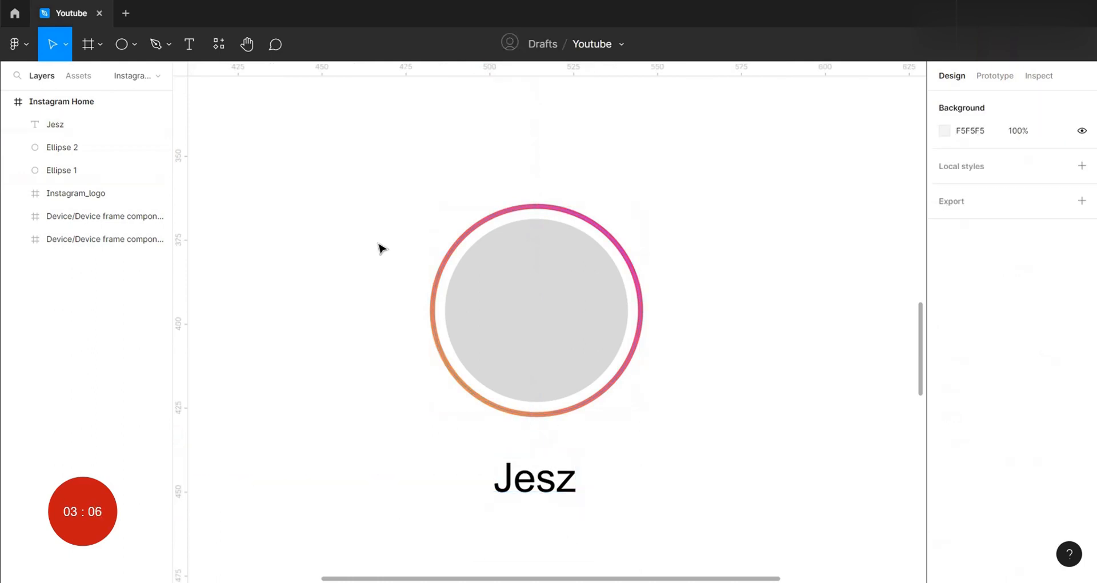
Step: Group the ring, gray circle and name label, and rename the group as Story 1
{"action": "left_click_drag", "start_coordinate": [378, 243], "coordinate": [620, 542]}
{"action": "right_click", "coordinate": [558, 259]}
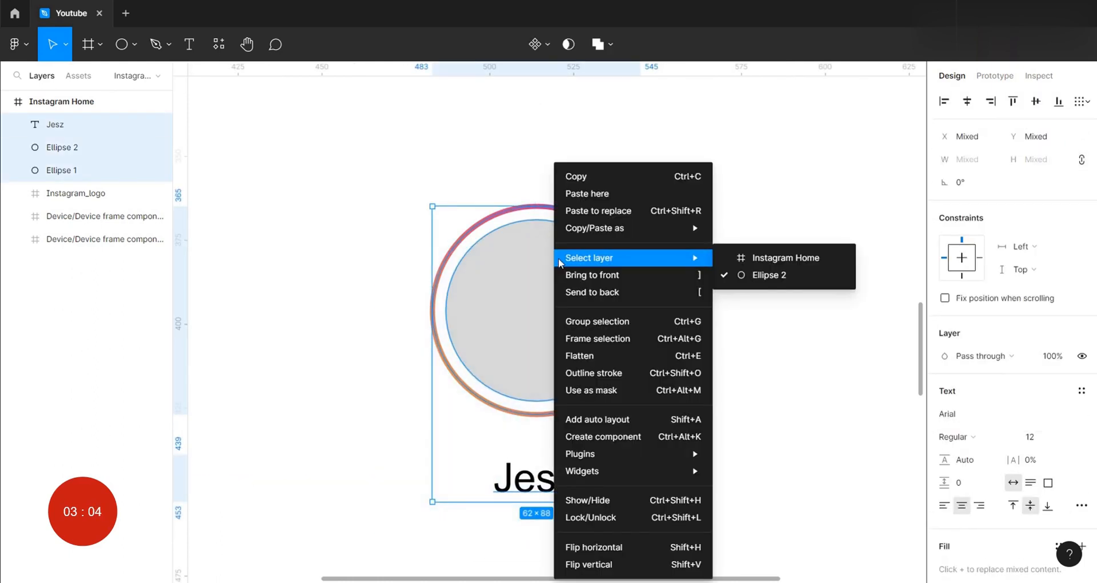
{"action": "left_click", "coordinate": [600, 323]}
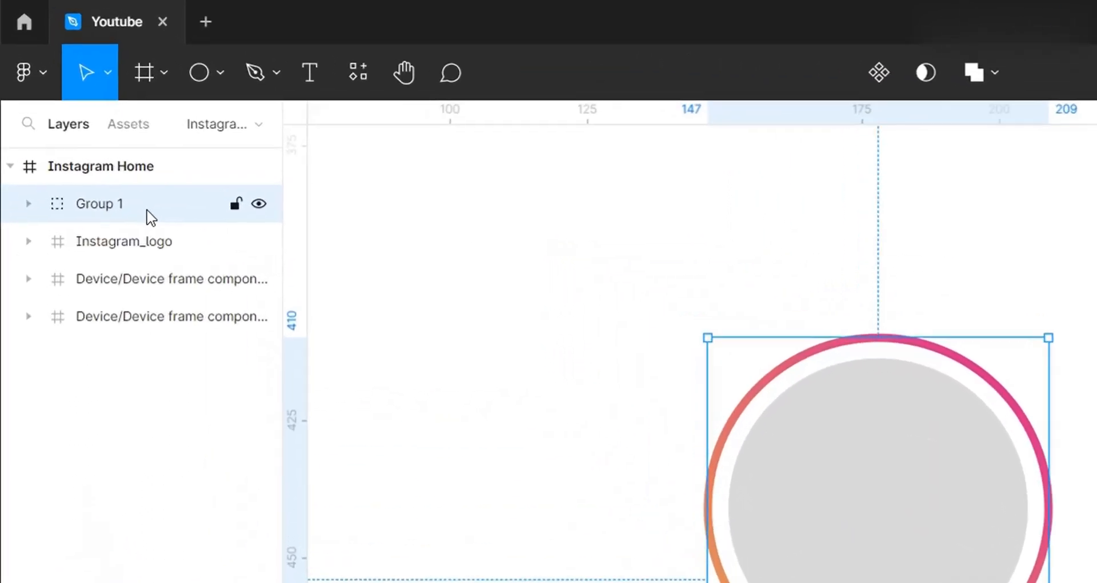
{"action": "double_click", "coordinate": [89, 127]}
{"action": "type", "text": "Story"}
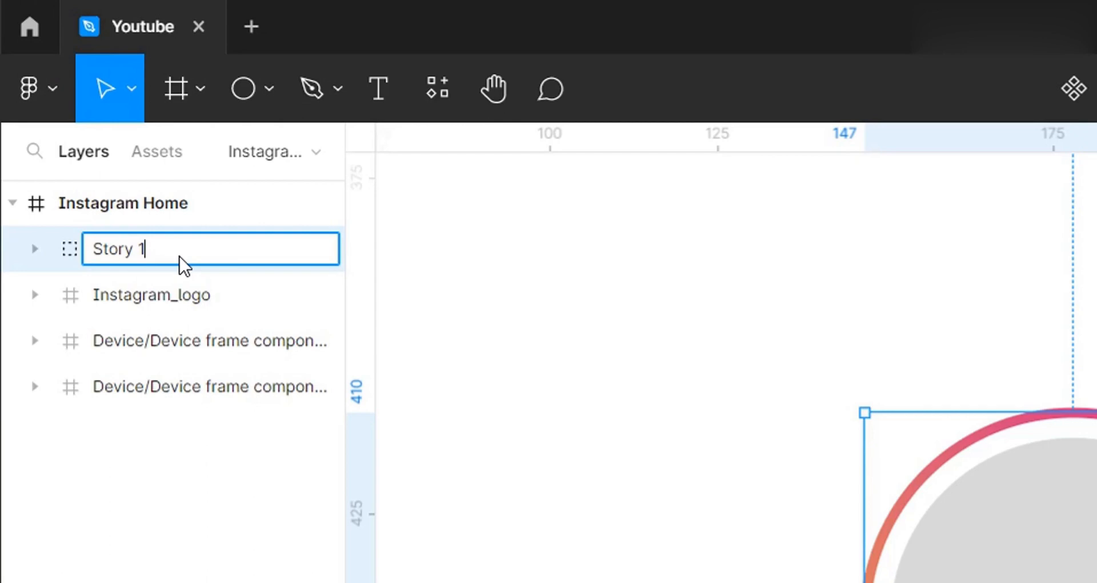
{"action": "left_click", "coordinate": [737, 437]}
{"action": "left_click", "coordinate": [1073, 582]}
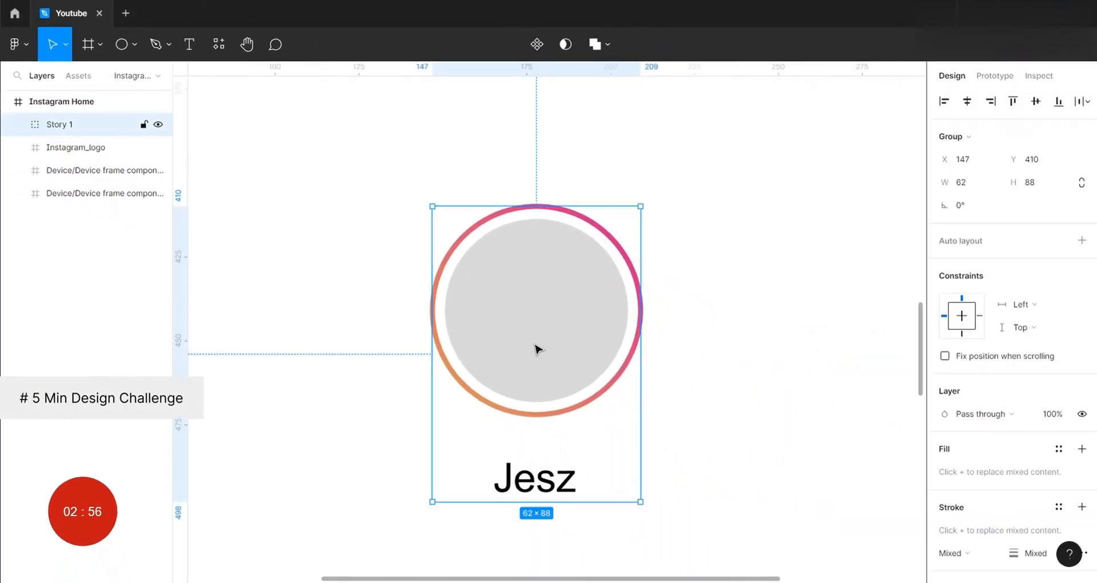
Step: Move the Story 1 group to the frame's left margin guide and place a copy beside it at X 90
{"action": "scroll", "coordinate": [536, 349], "scroll_direction": "down", "scroll_amount": 5}
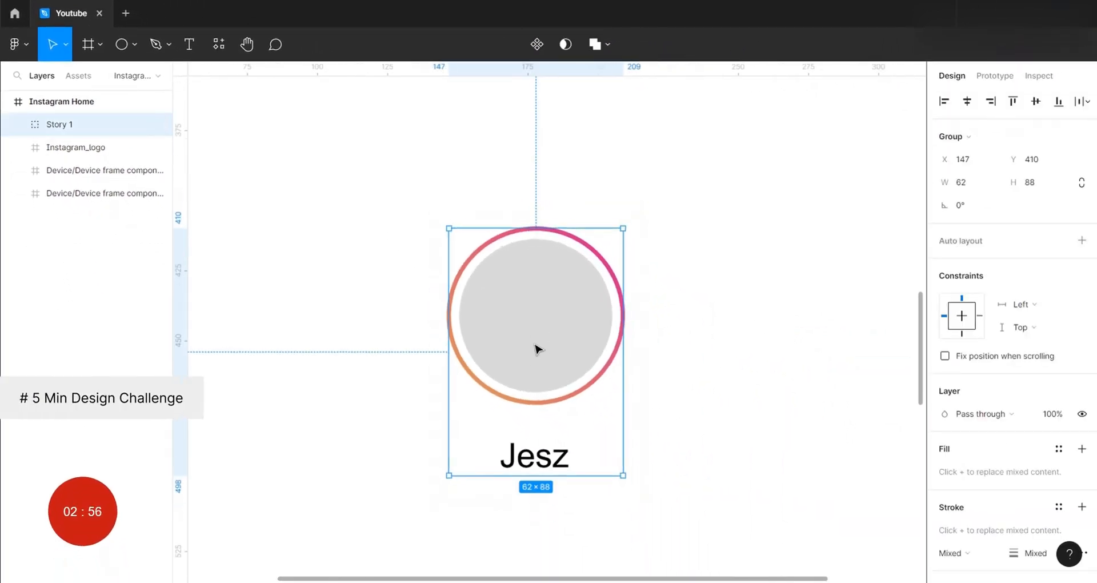
{"action": "left_click_drag", "start_coordinate": [537, 347], "coordinate": [457, 350]}
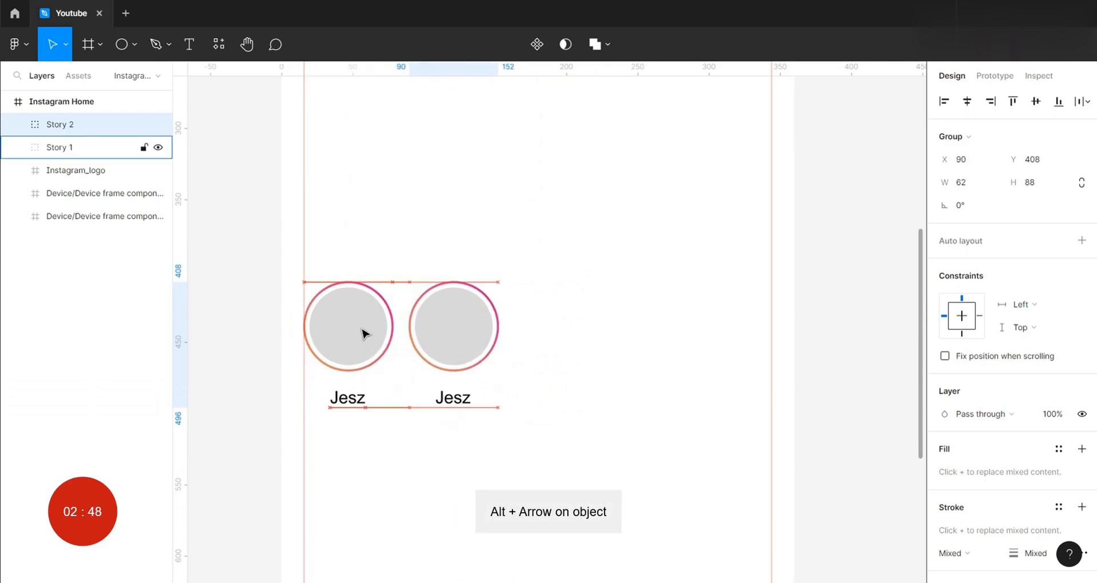
{"action": "key", "text": "alt+Right"}
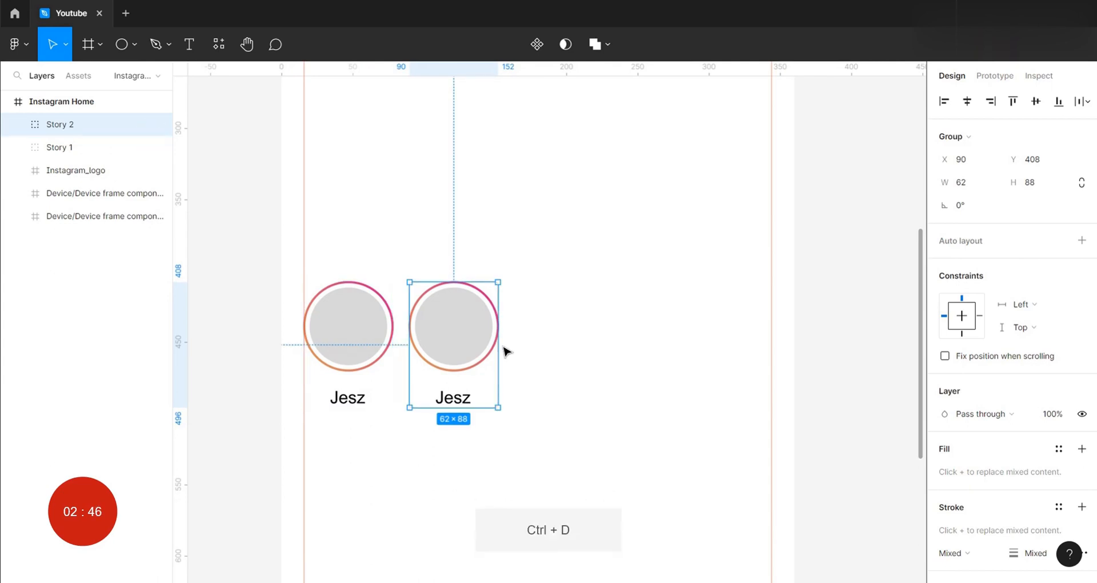
Step: Repeat the story duplication three more times at the same spacing to complete a row of five stories
{"action": "key", "text": "ctrl+d"}
{"action": "key", "text": "ctrl+d"}
{"action": "key", "text": "ctrl+d"}
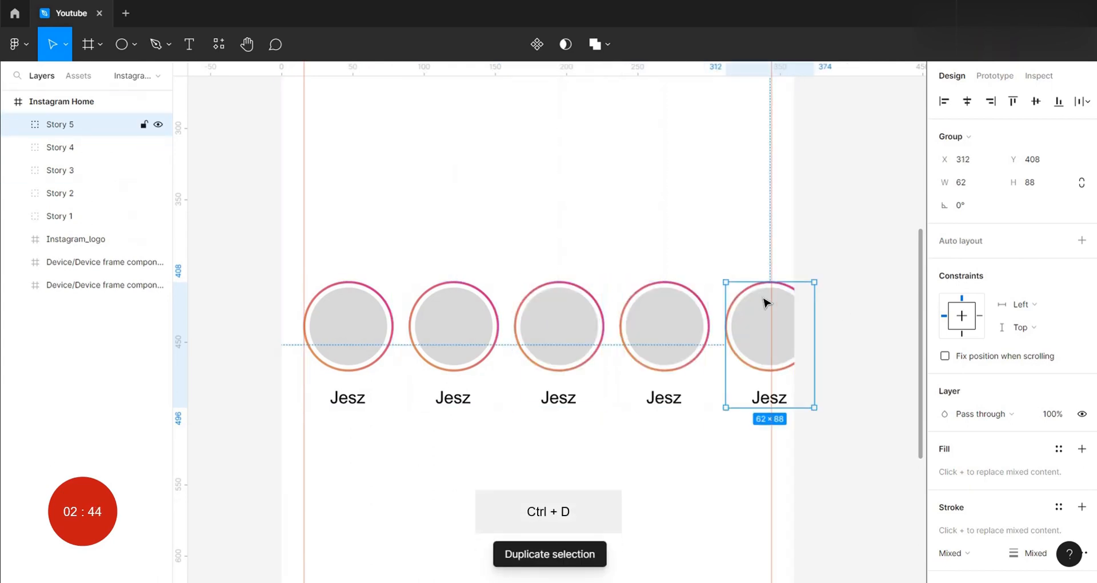
Step: Change the fifth story ring's stroke to solid gray (D9D9D9), sampled from its inner circle, and reduce the stroke weight
{"action": "double_click", "coordinate": [739, 296]}
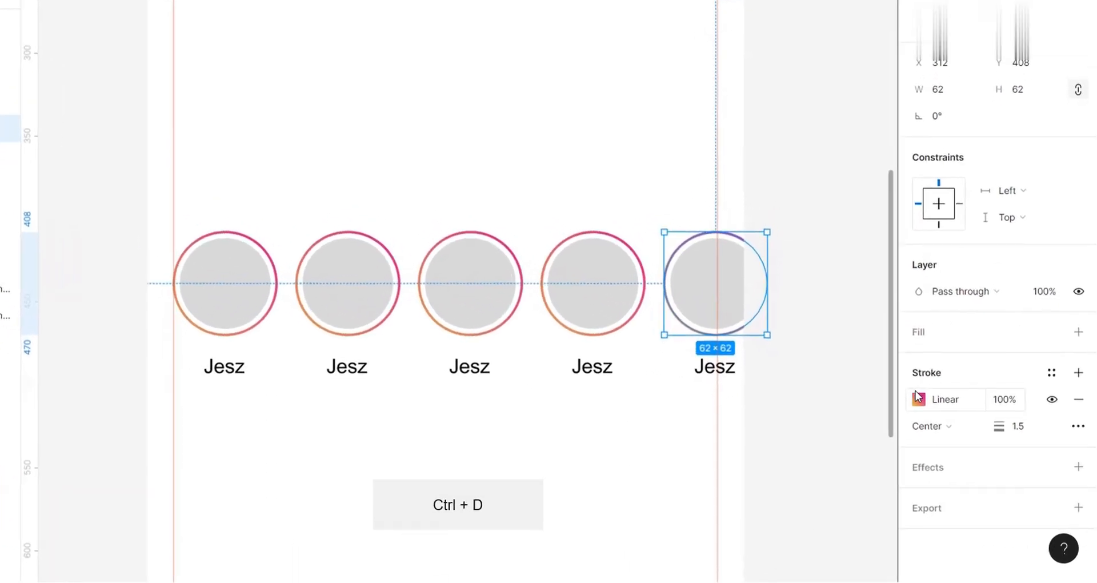
{"action": "left_click", "coordinate": [944, 424]}
{"action": "scroll", "coordinate": [582, 432], "scroll_direction": "right", "scroll_amount": 4}
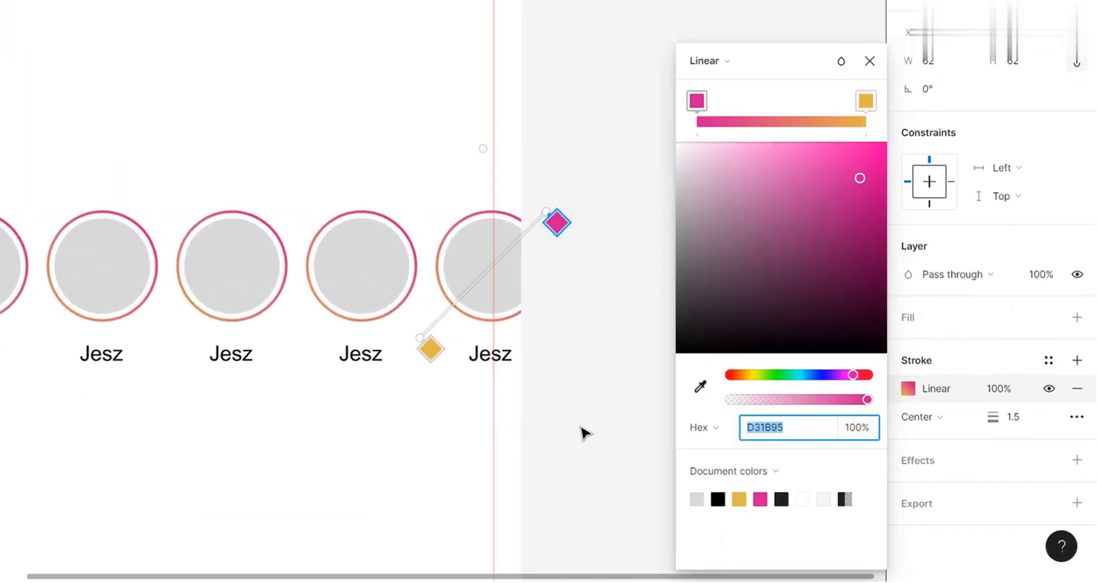
{"action": "left_click", "coordinate": [722, 61]}
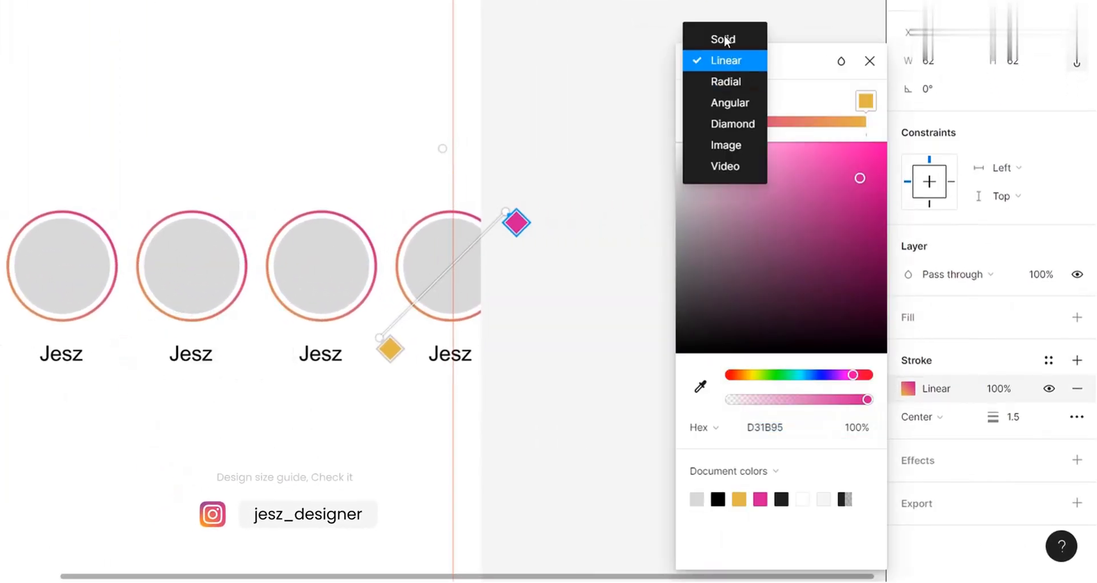
{"action": "left_click", "coordinate": [723, 38]}
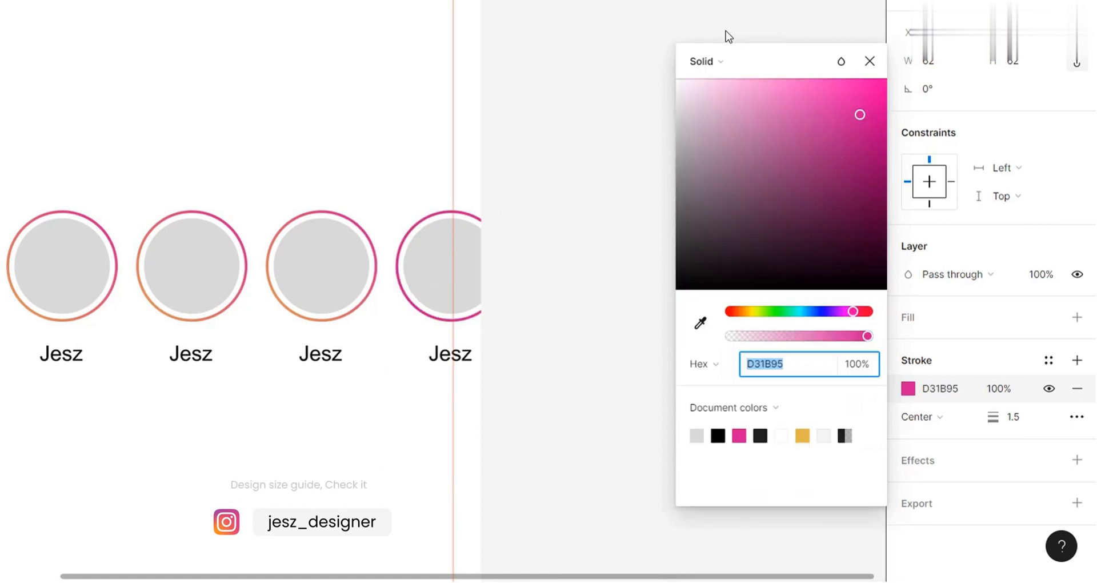
{"action": "left_click", "coordinate": [703, 324]}
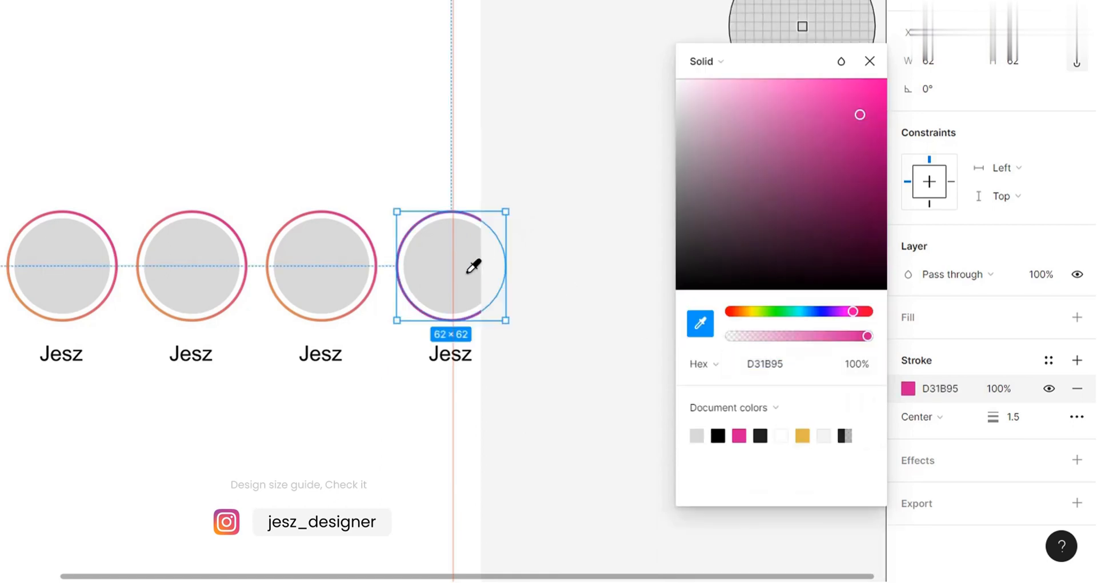
{"action": "left_click", "coordinate": [429, 265]}
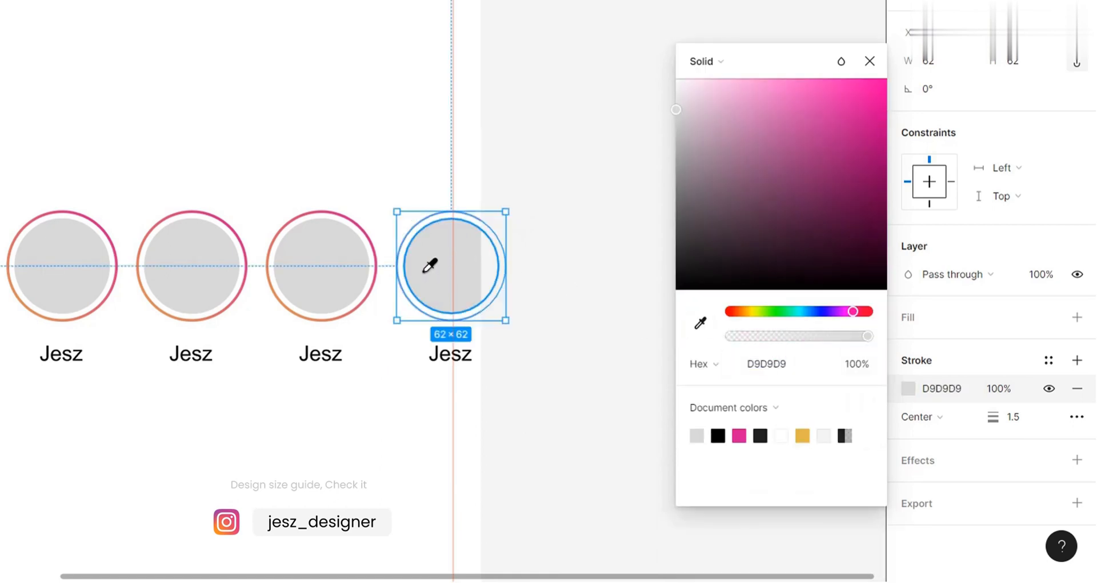
{"action": "left_click", "coordinate": [868, 61]}
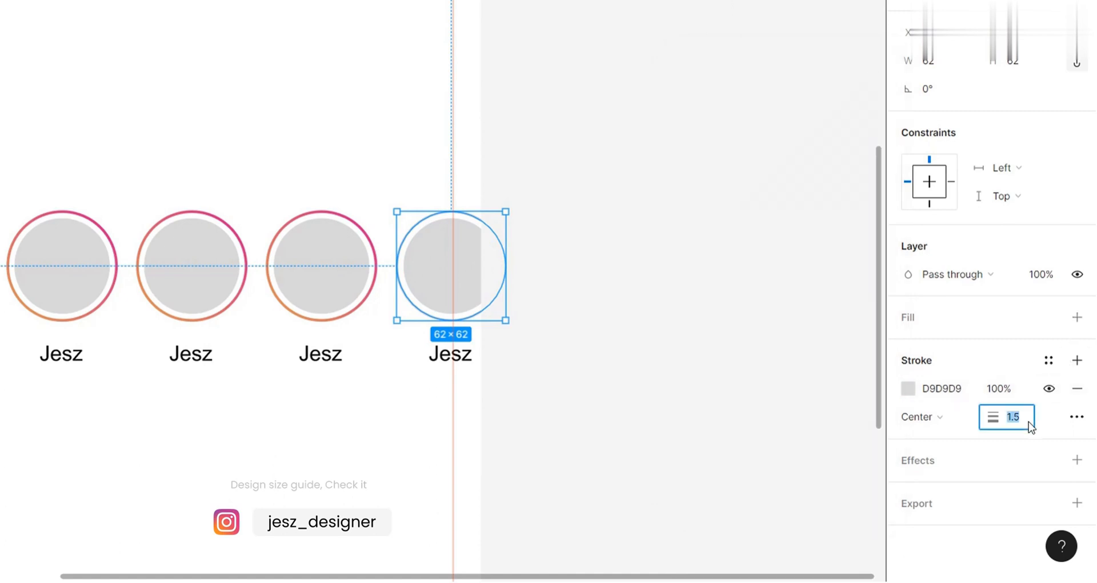
{"action": "left_click", "coordinate": [627, 431]}
Step: Hide the gradient stroke on the first story's outer ring
{"action": "scroll", "coordinate": [628, 431], "scroll_direction": "left", "scroll_amount": 2}
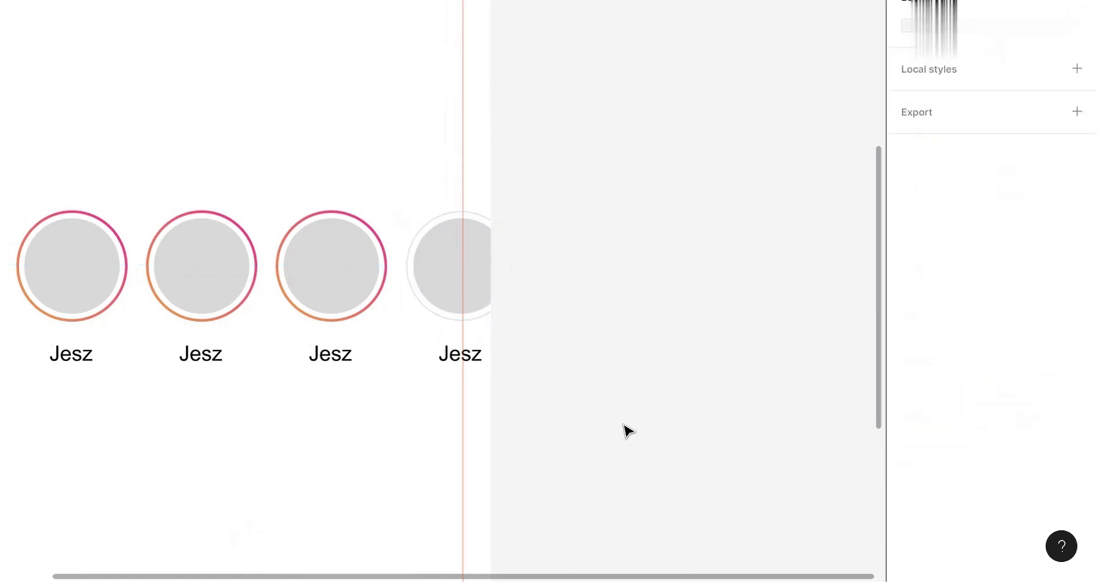
{"action": "scroll", "coordinate": [627, 431], "scroll_direction": "left", "scroll_amount": 5}
{"action": "left_click", "coordinate": [353, 260]}
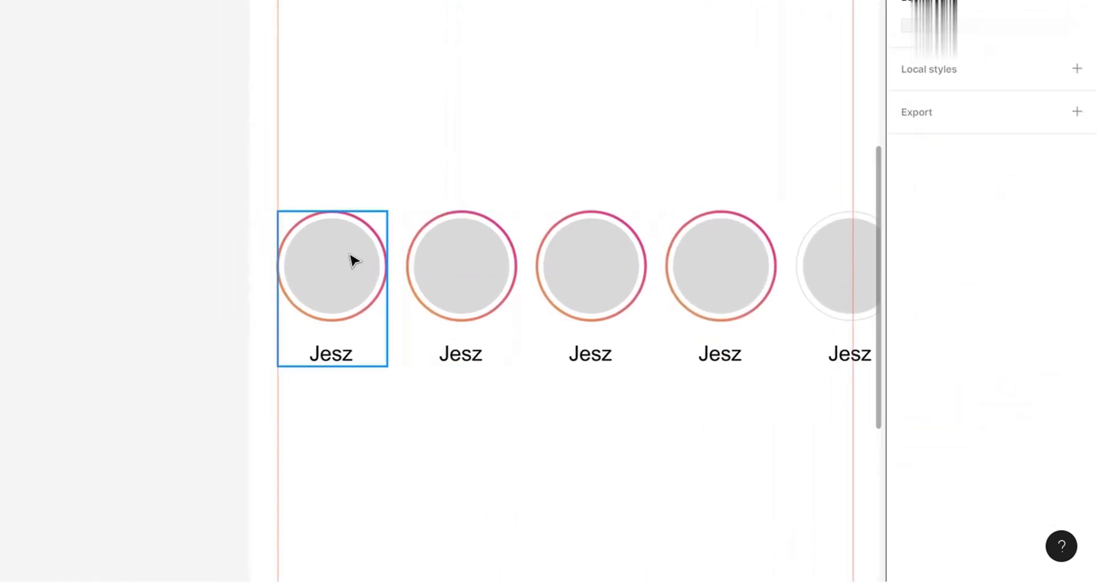
{"action": "double_click", "coordinate": [366, 227]}
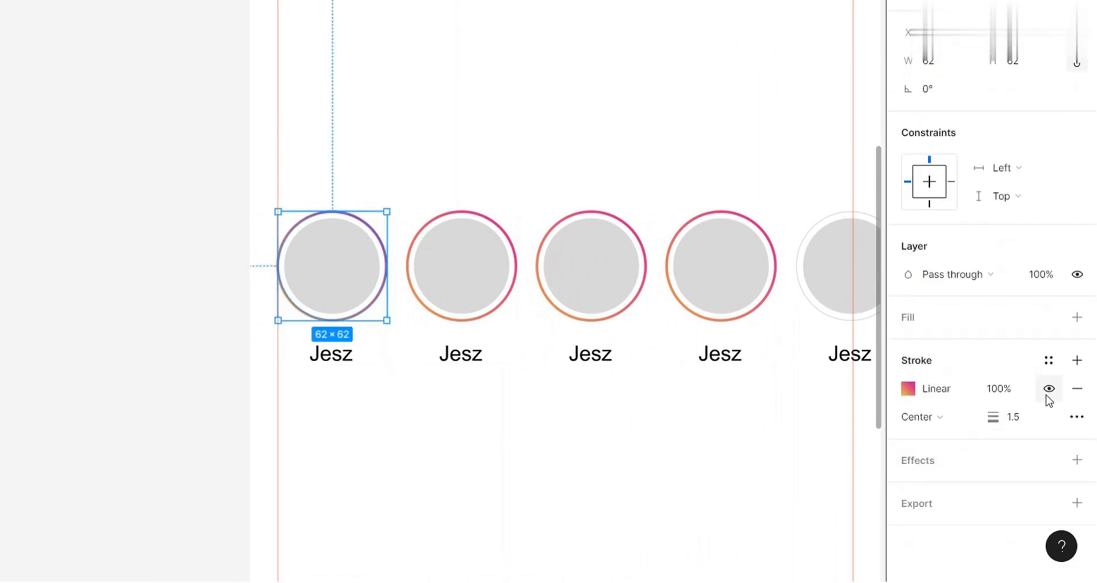
{"action": "left_click", "coordinate": [1048, 389]}
Step: Place a 16 × 16 duplicate of the first story's gray circle over that circle's lower-right edge
{"action": "left_click", "coordinate": [362, 289]}
{"action": "key", "text": "ctrl+d"}
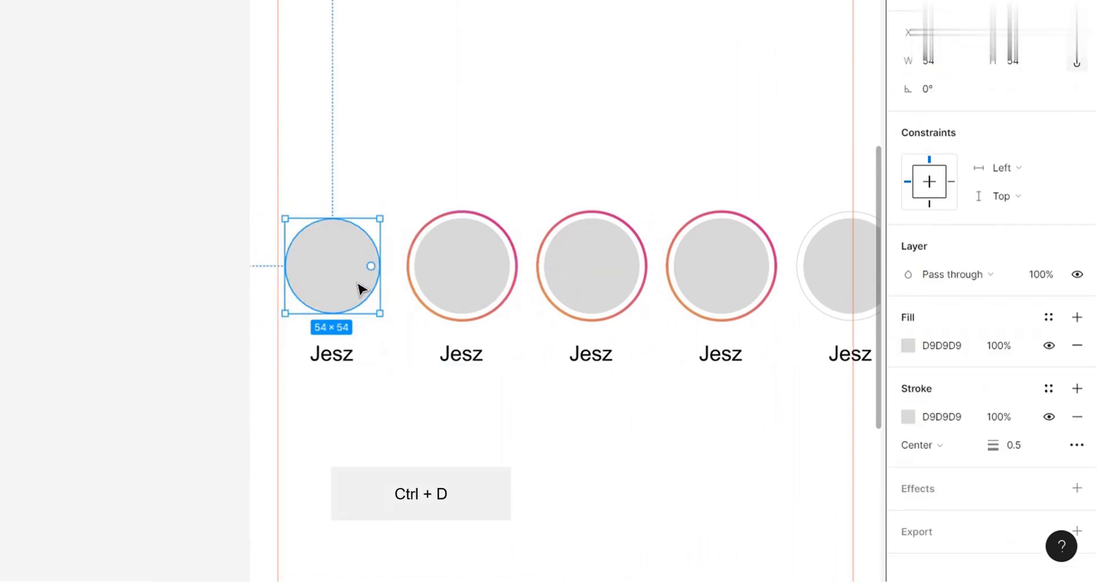
{"action": "left_click", "coordinate": [1015, 62]}
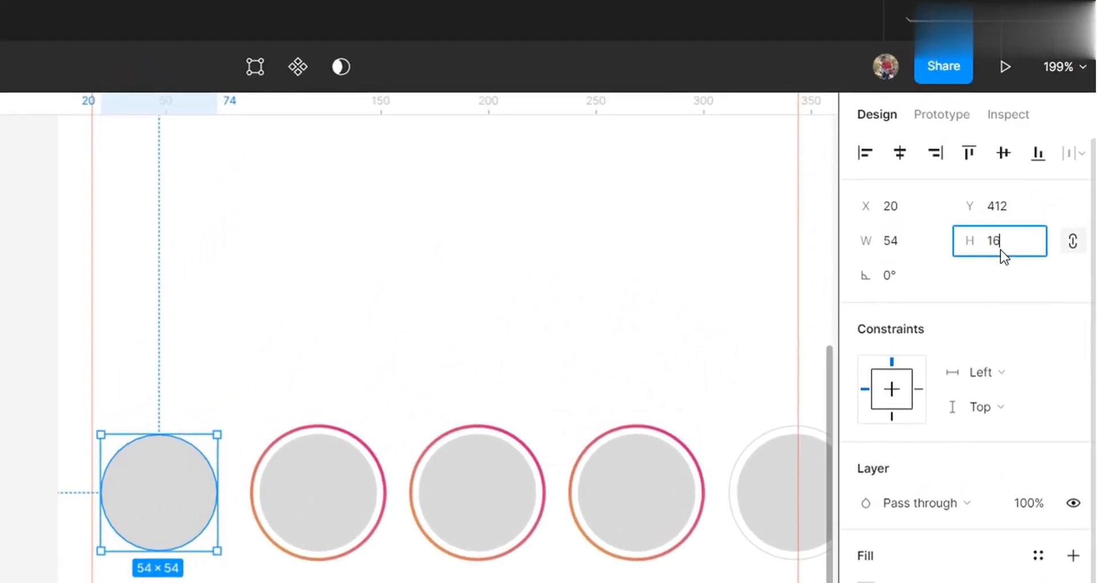
{"action": "type", "text": "16"}
{"action": "key", "text": "Return"}
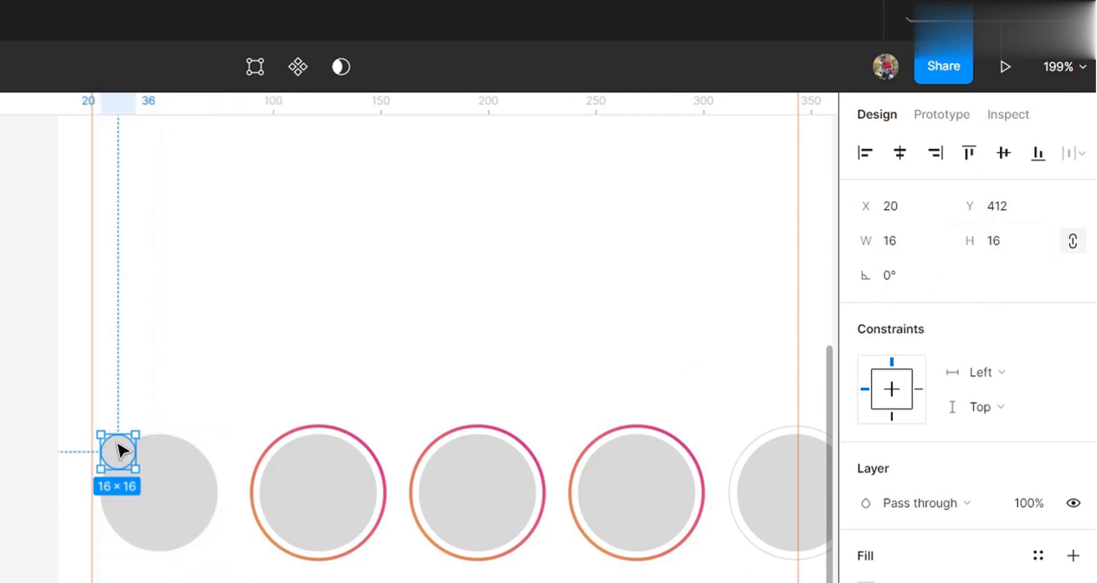
{"action": "left_click_drag", "start_coordinate": [120, 457], "coordinate": [202, 539]}
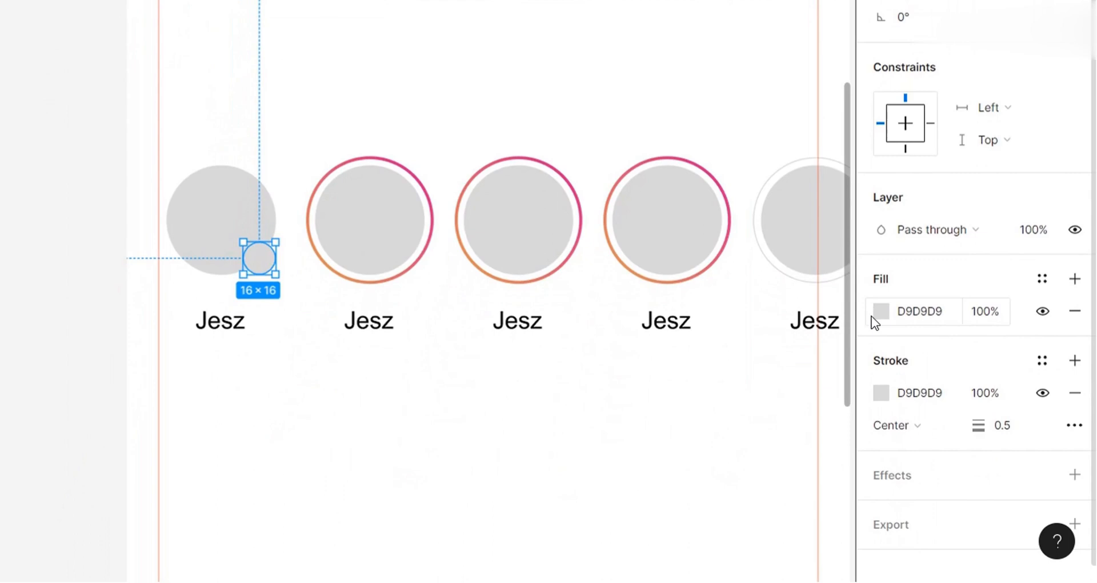
Step: Change the small badge circle's solid fill to blue (5897DF)
{"action": "left_click", "coordinate": [867, 559]}
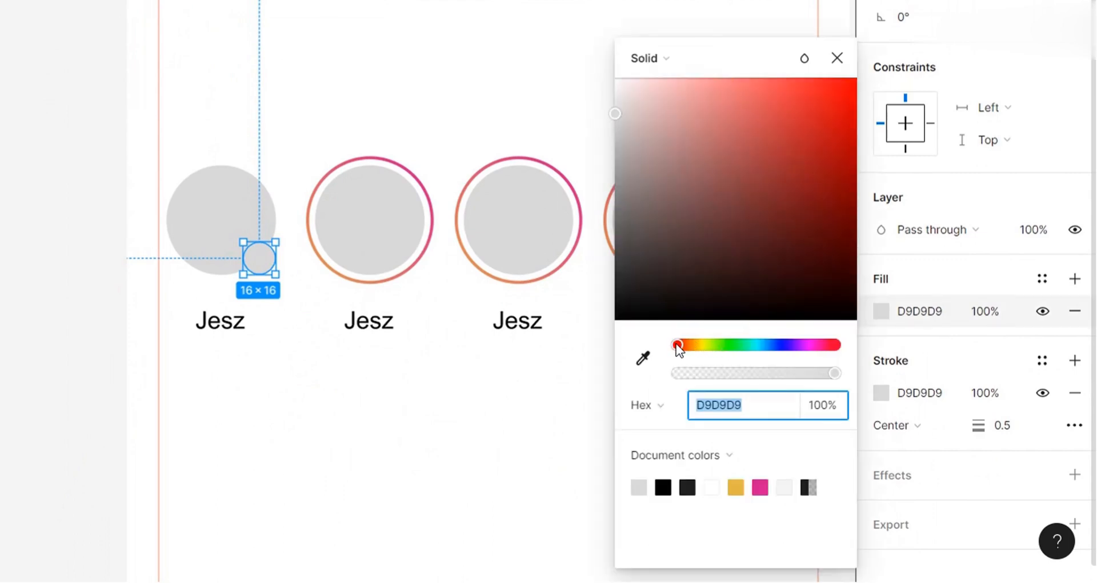
{"action": "left_click_drag", "start_coordinate": [679, 349], "coordinate": [766, 357]}
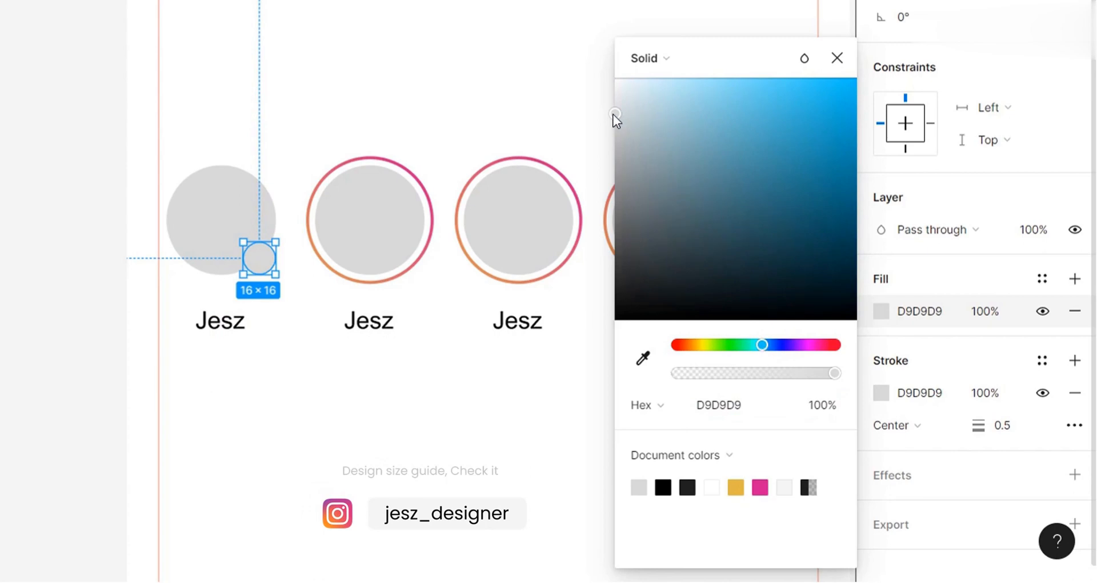
{"action": "left_click_drag", "start_coordinate": [628, 113], "coordinate": [760, 107]}
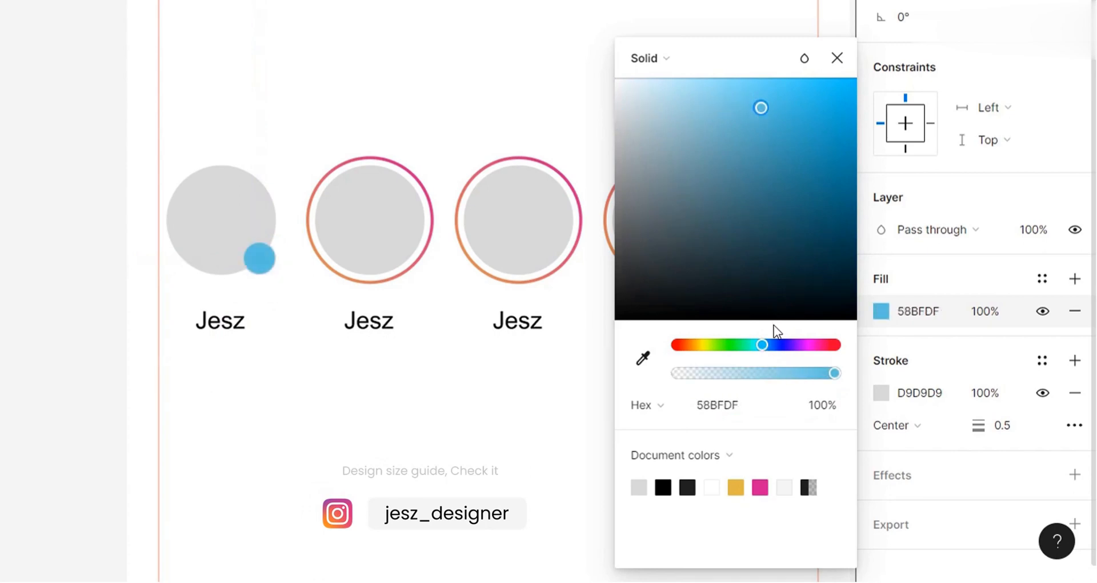
{"action": "left_click_drag", "start_coordinate": [766, 345], "coordinate": [773, 346]}
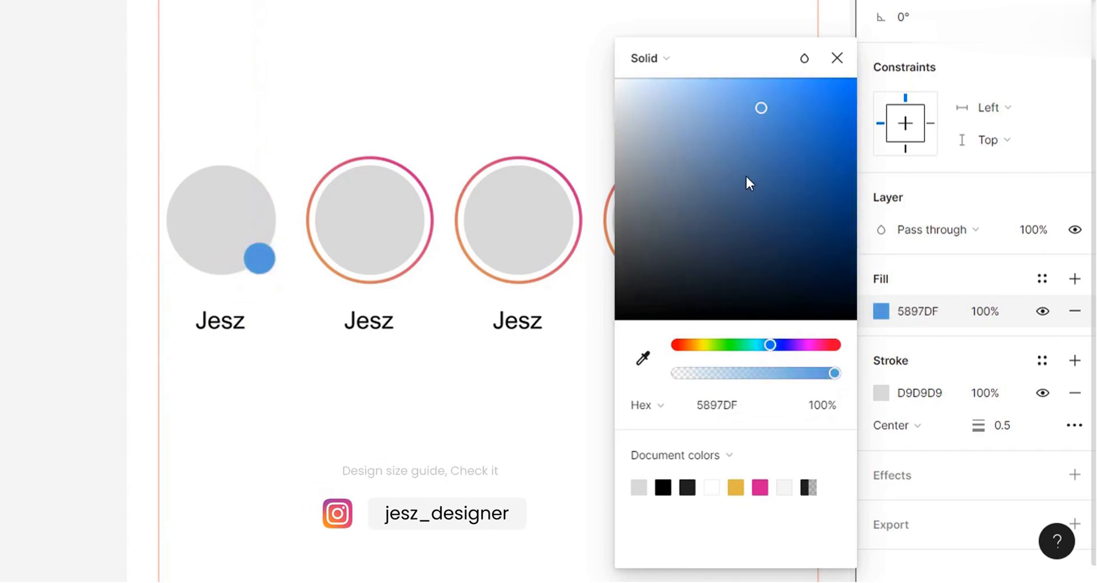
Step: Lighten the badge circle's blue fill to 60A0EC and give it a white (FFFFFF) stroke of weight 1.5
{"action": "mouse_move", "coordinate": [766, 108]}
{"action": "left_mouse_down"}
{"action": "mouse_move", "coordinate": [784, 109]}
{"action": "mouse_move", "coordinate": [761, 107]}
{"action": "left_mouse_up"}
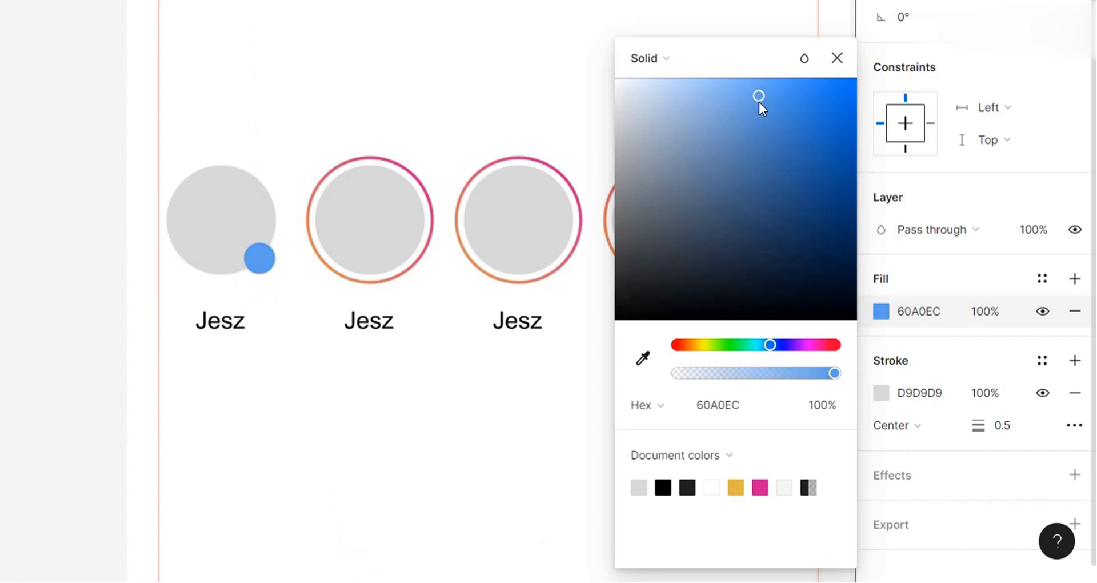
{"action": "left_click", "coordinate": [837, 60]}
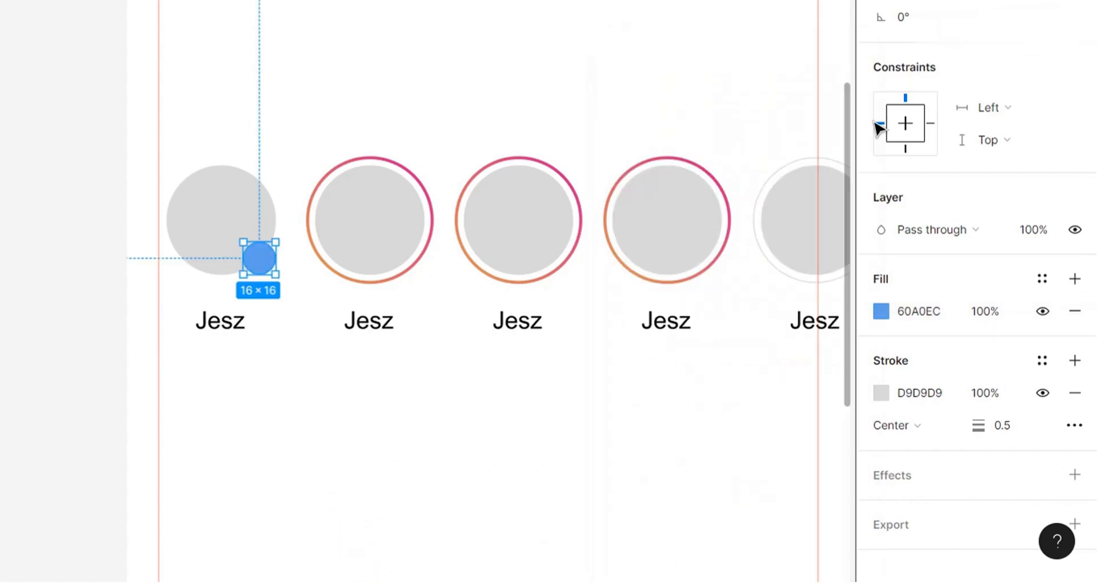
{"action": "left_click", "coordinate": [881, 393]}
{"action": "left_click_drag", "start_coordinate": [614, 114], "coordinate": [600, 15]}
{"action": "left_click", "coordinate": [836, 59]}
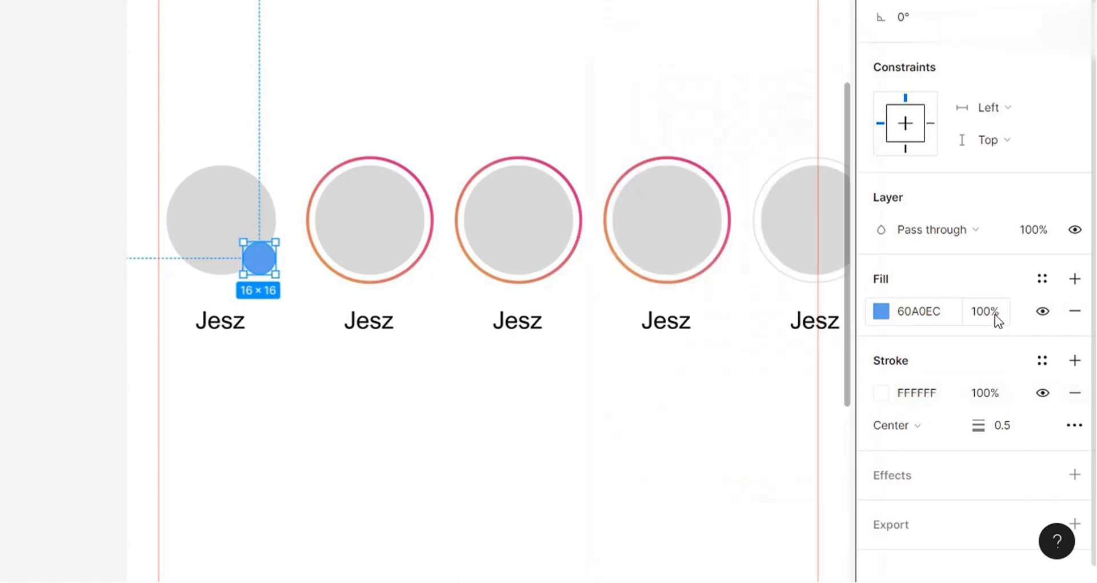
{"action": "key", "text": "Up"}
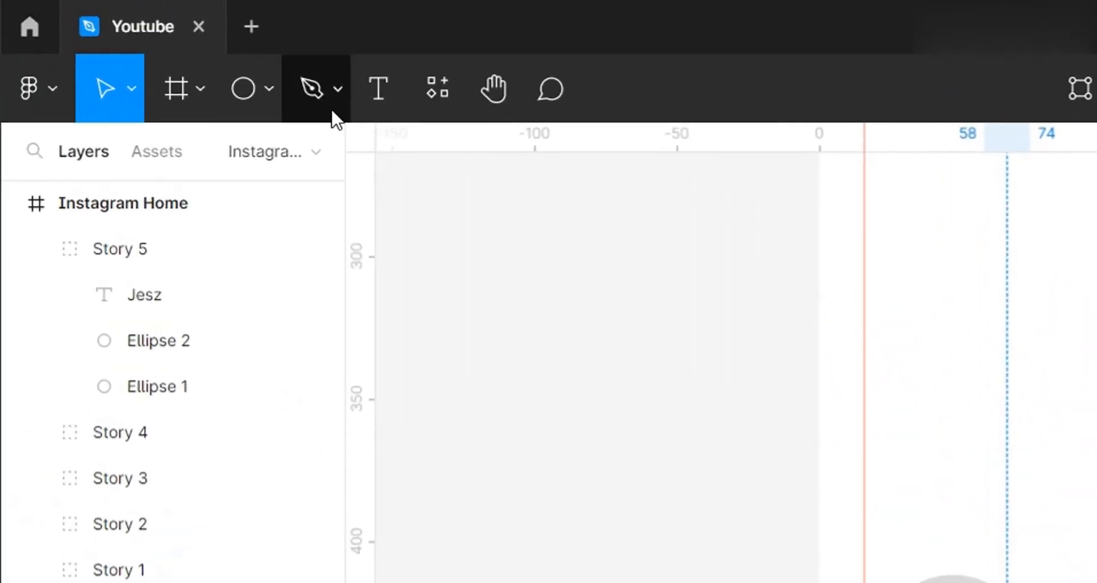
Step: Draw a horizontal line about 10.5 wide with the Pen tool just above the first story
{"action": "left_click", "coordinate": [320, 100]}
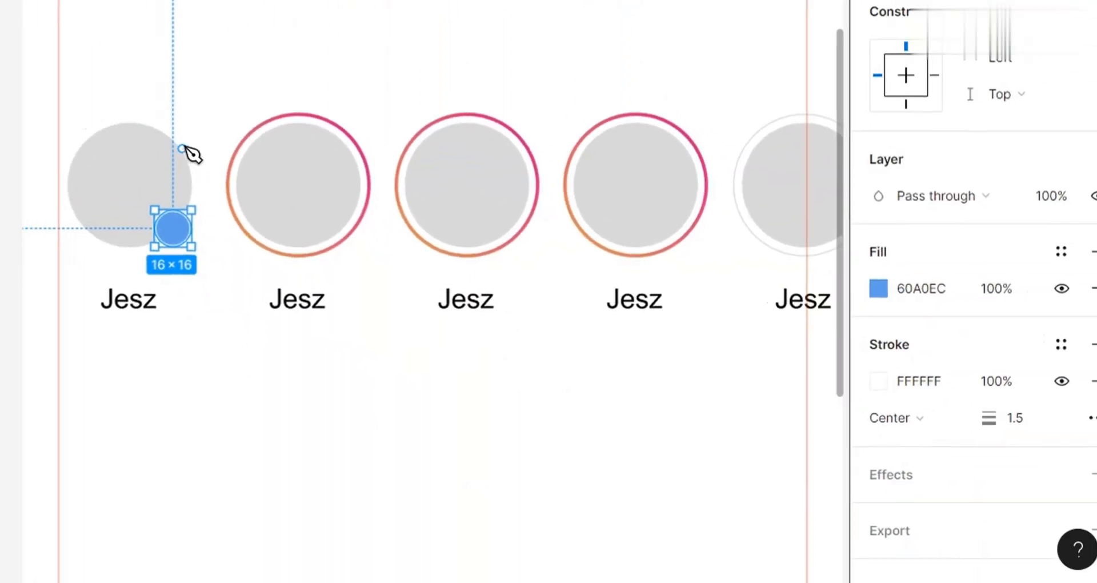
{"action": "left_click", "coordinate": [152, 79]}
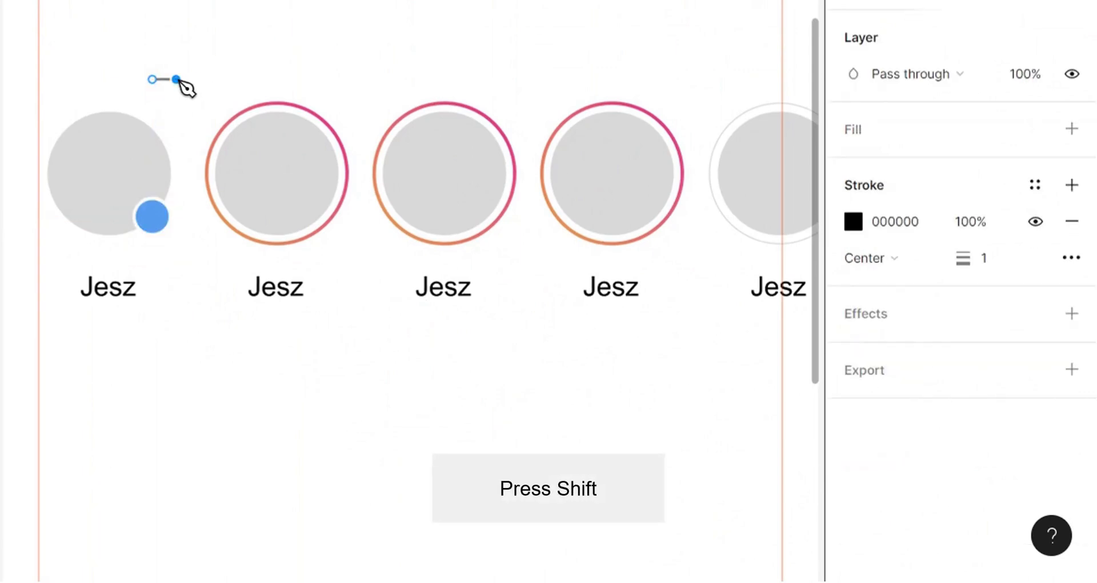
{"action": "left_click", "coordinate": [176, 79]}
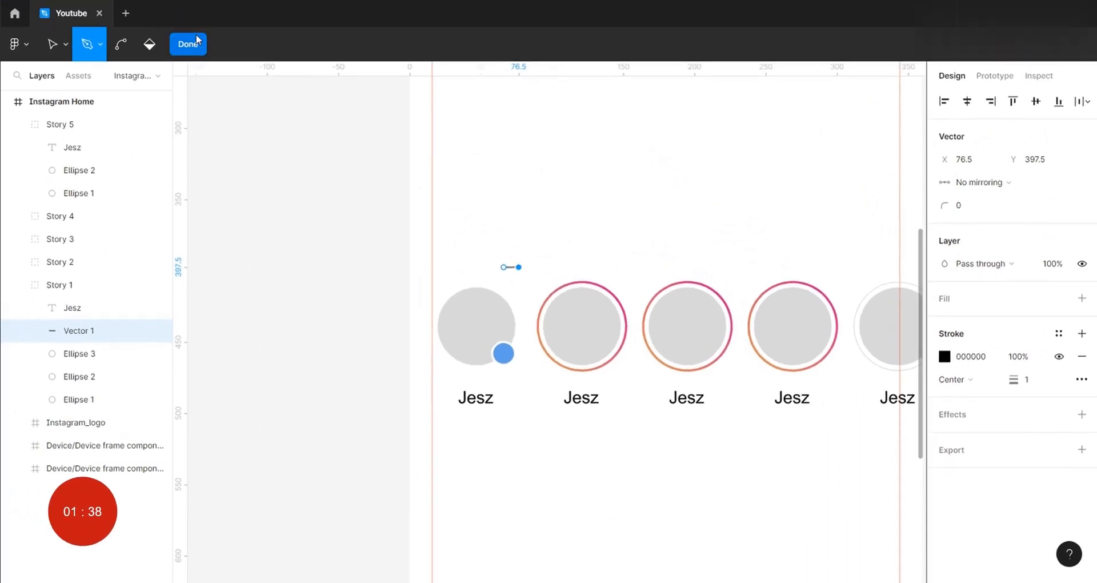
{"action": "left_click", "coordinate": [197, 35]}
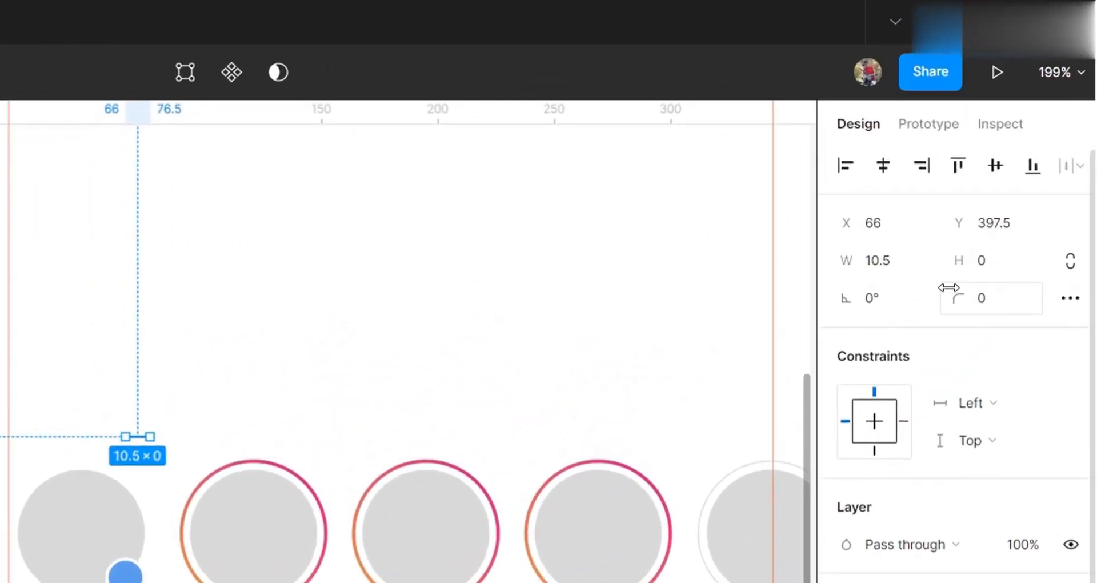
Step: Set the new line's width to 6 and give its ends round caps
{"action": "left_click", "coordinate": [987, 164]}
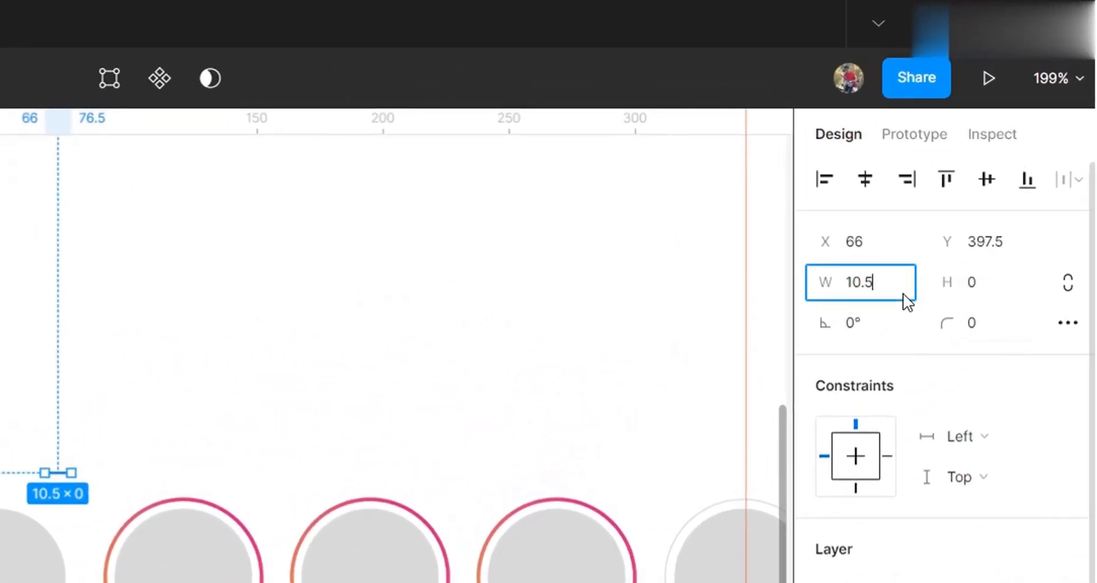
{"action": "type", "text": "6"}
{"action": "key", "text": "Return"}
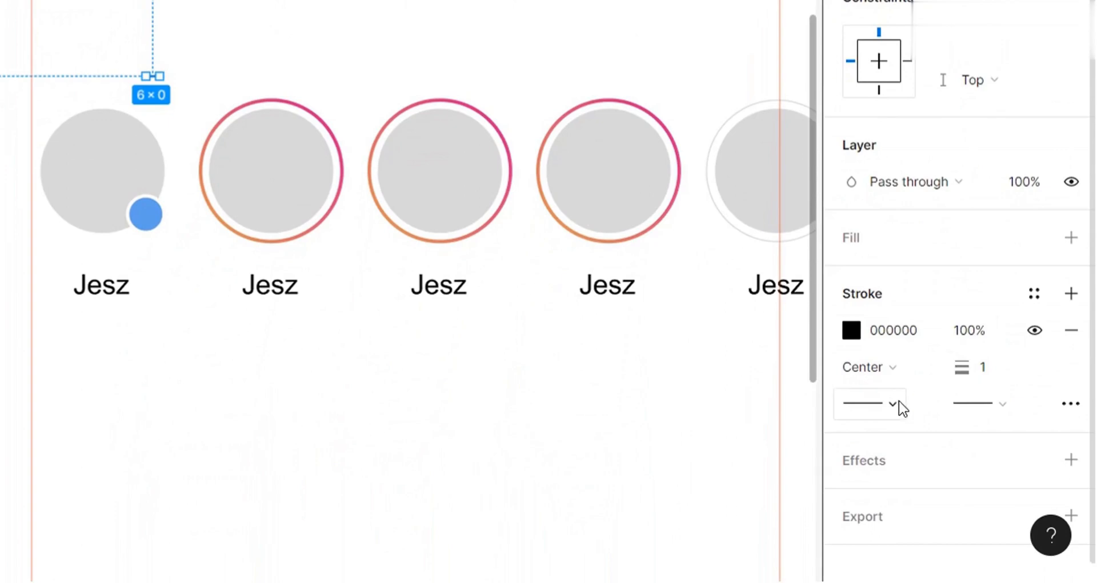
{"action": "left_click", "coordinate": [898, 403]}
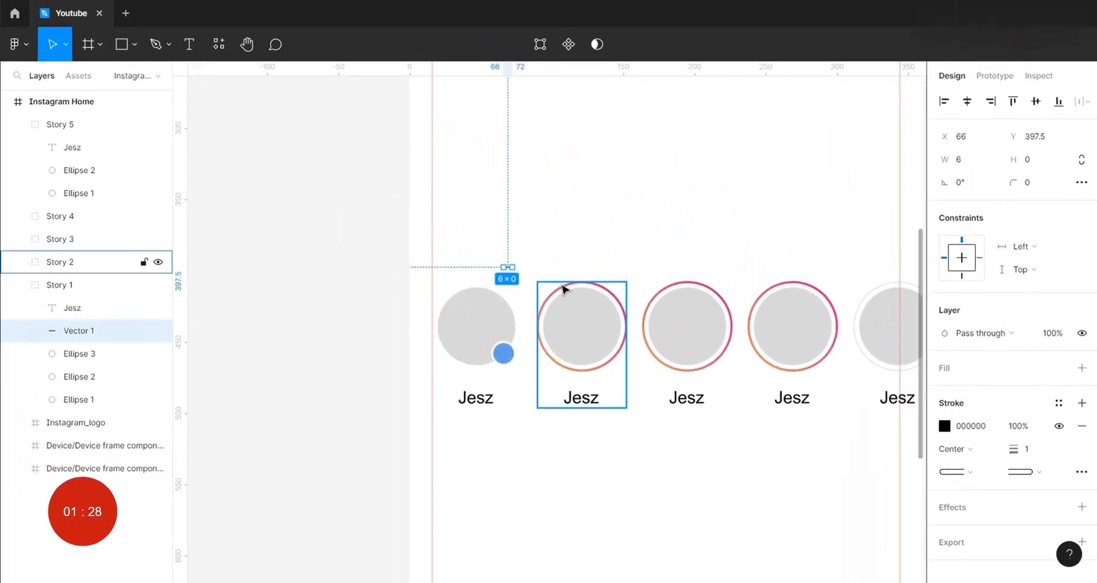
Step: Duplicate the short line, rotate the copy 90° into a plus sign, and group the two lines
{"action": "key", "text": "ctrl+d"}
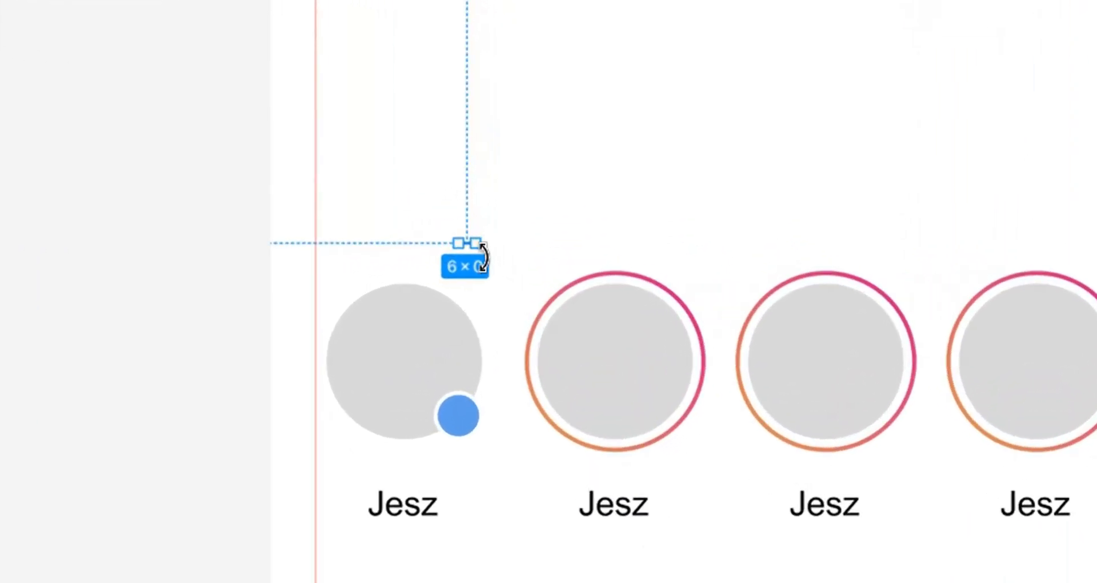
{"action": "left_click_drag", "start_coordinate": [511, 269], "coordinate": [501, 284]}
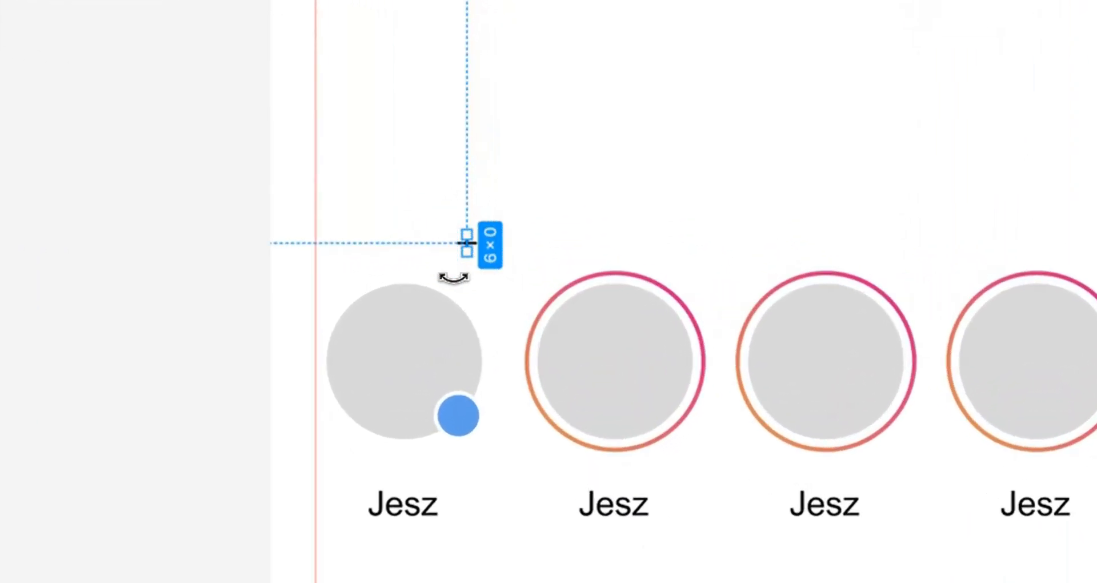
{"action": "left_click", "coordinate": [118, 354], "text": "shift"}
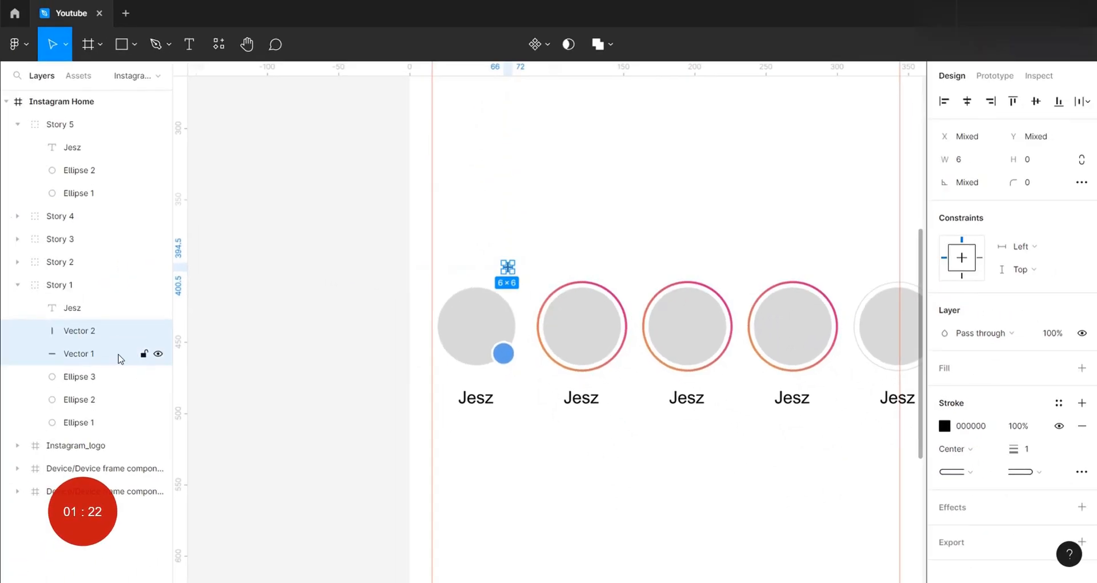
{"action": "right_click", "coordinate": [508, 273]}
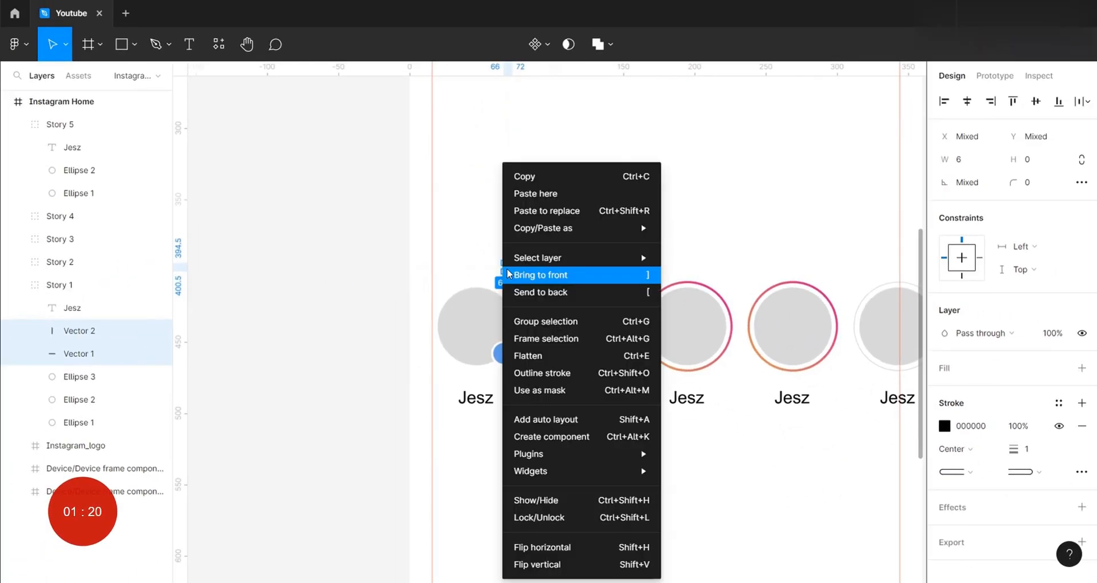
{"action": "left_click", "coordinate": [582, 320]}
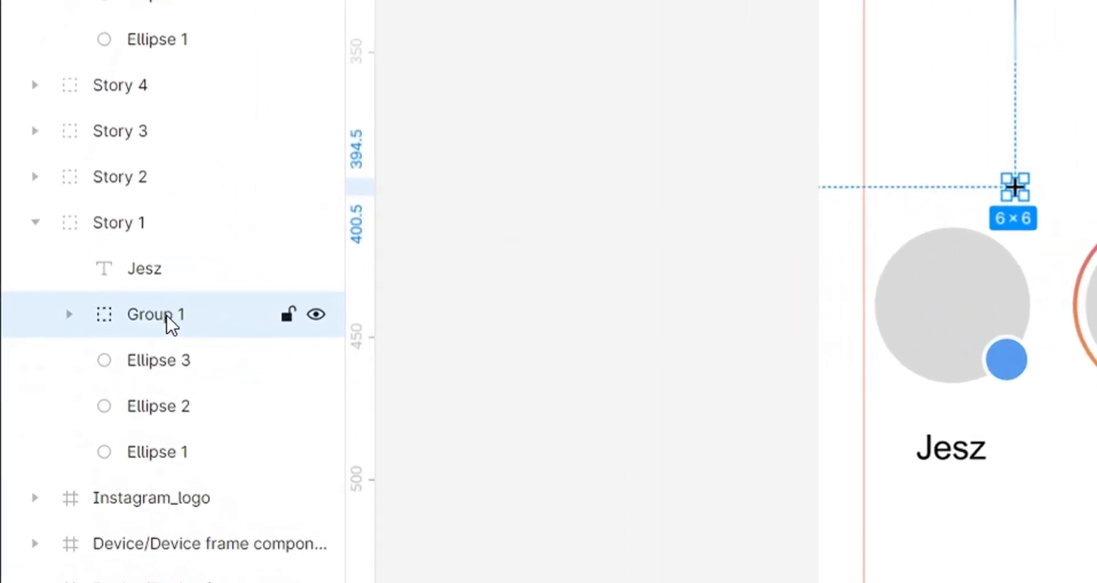
Step: Rename the plus sign's group as Pluse
{"action": "double_click", "coordinate": [83, 331]}
{"action": "type", "text": "Pl"}
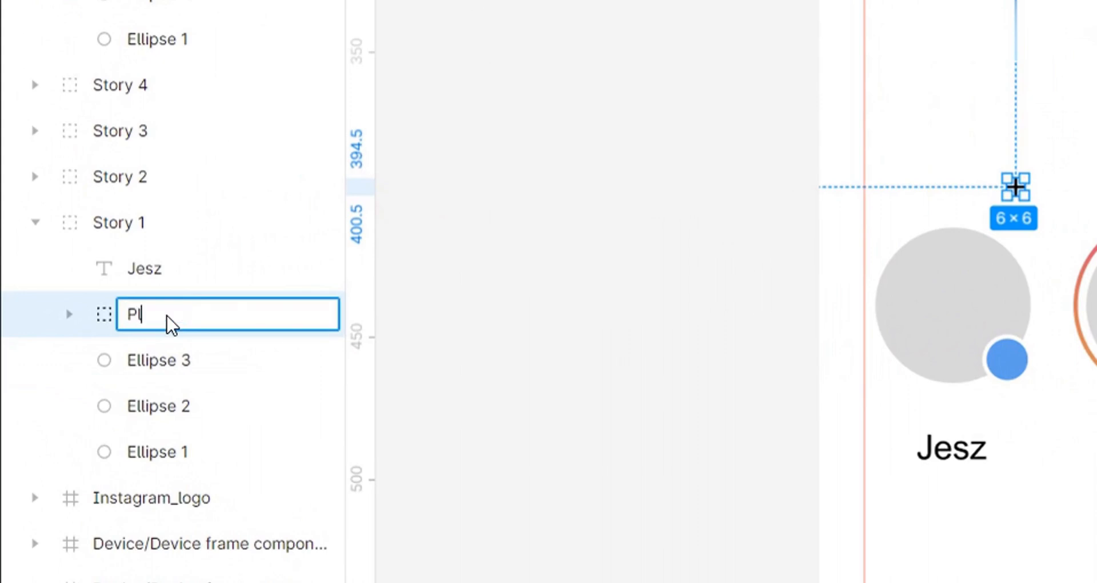
{"action": "type", "text": "use"}
{"action": "key", "text": "Return"}
Step: Change the plus sign's stroke to white (FFFFFF) and move it to the centre of the blue badge
{"action": "left_click", "coordinate": [968, 446]}
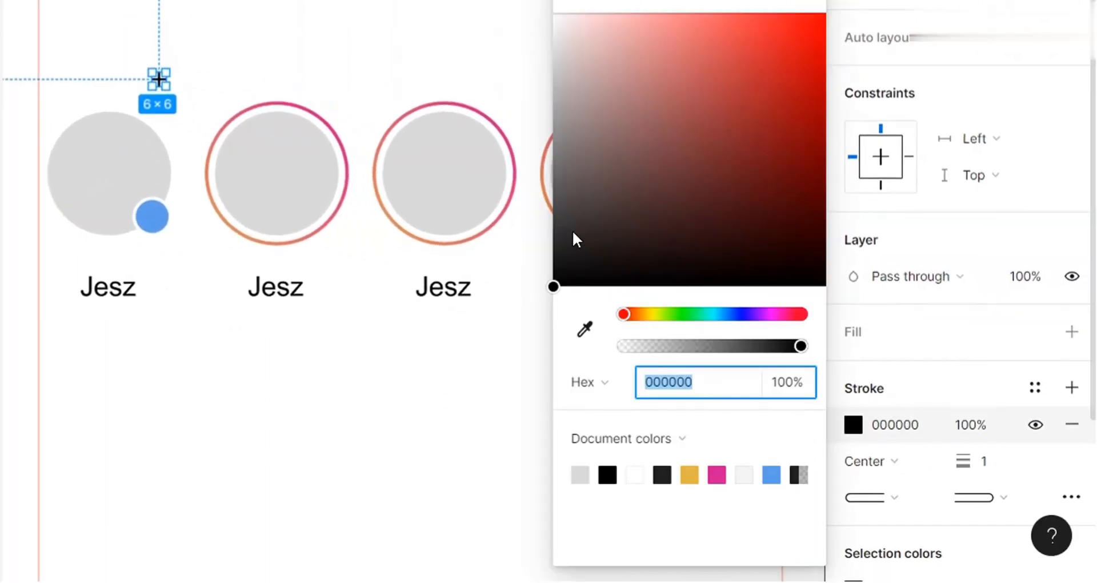
{"action": "left_click_drag", "start_coordinate": [554, 284], "coordinate": [482, 18]}
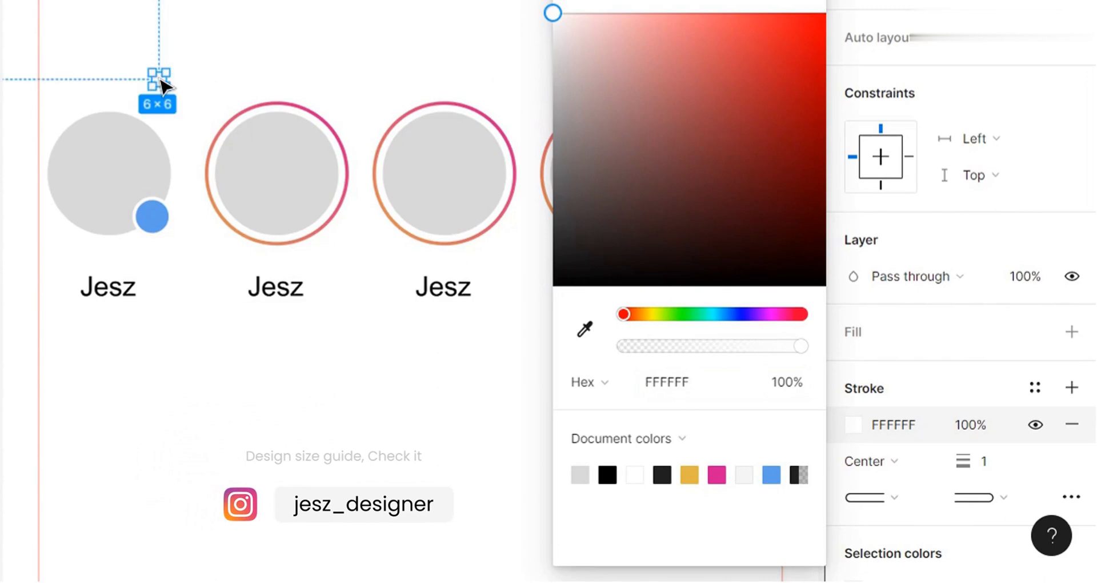
{"action": "left_click_drag", "start_coordinate": [161, 80], "coordinate": [154, 219]}
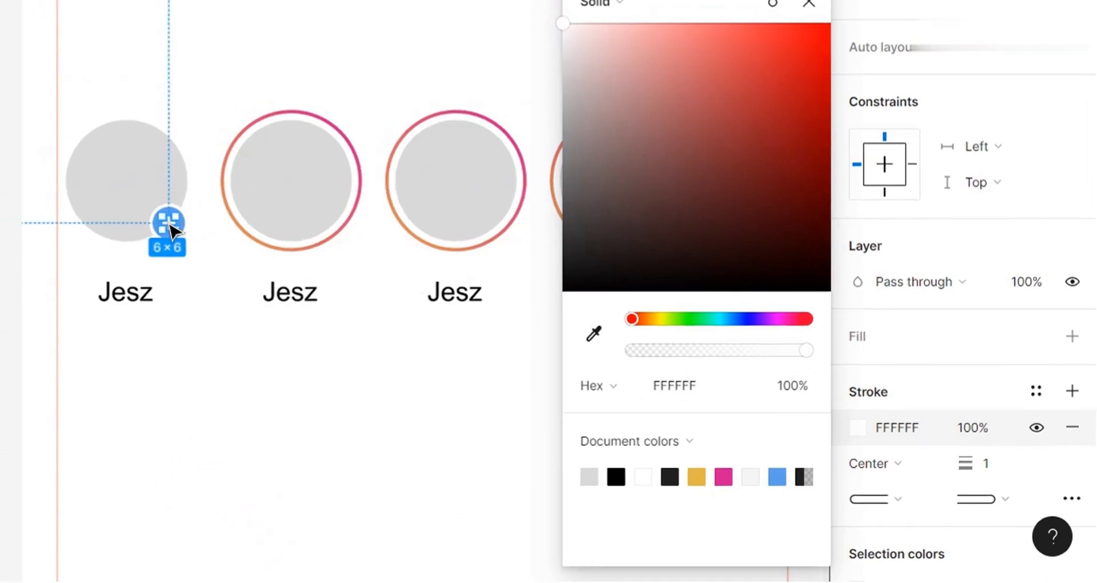
{"action": "left_click", "coordinate": [217, 350]}
Step: Replace the first story's inner circle fill with the image "Jesz designer"
{"action": "scroll", "coordinate": [534, 434], "scroll_direction": "right", "scroll_amount": 5}
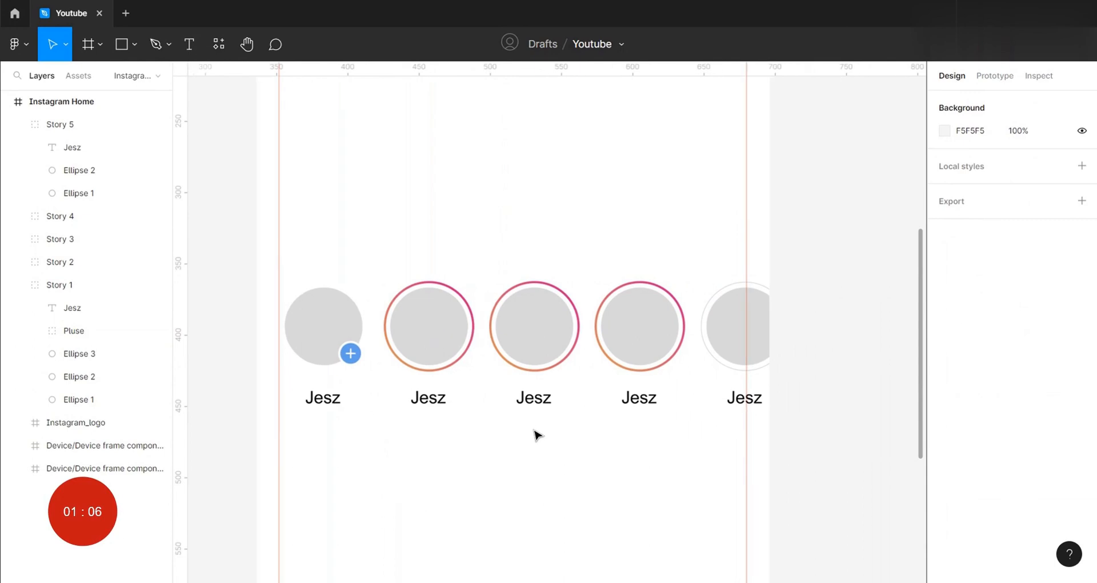
{"action": "double_click", "coordinate": [325, 324]}
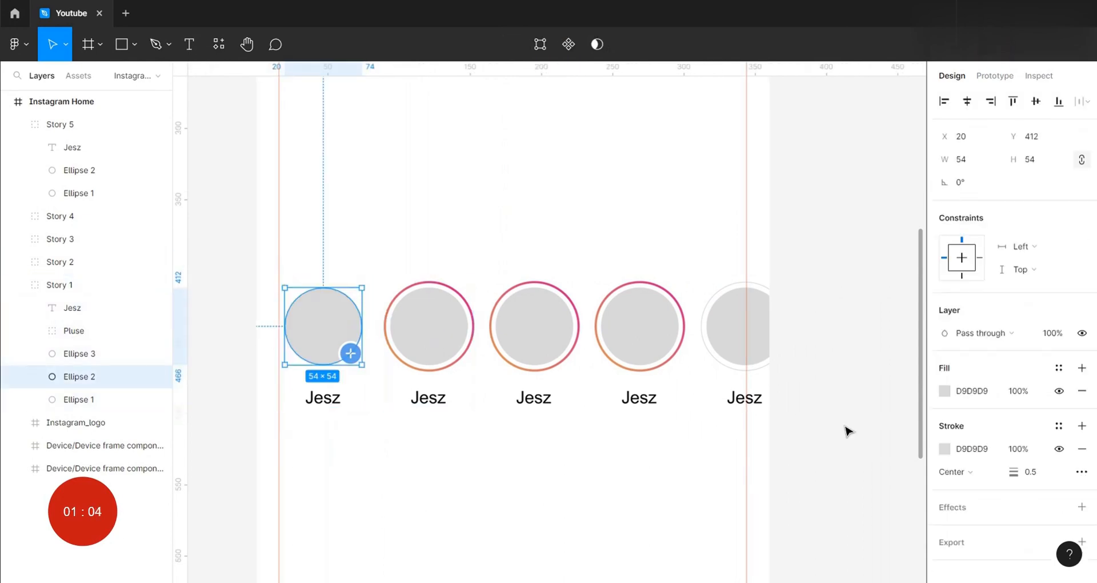
{"action": "left_click", "coordinate": [945, 393]}
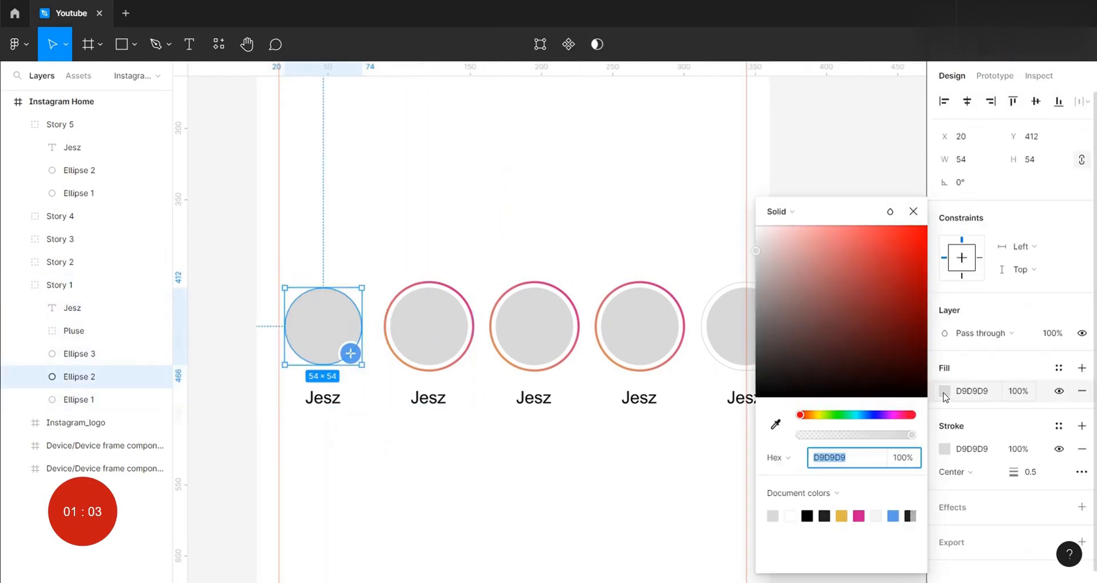
{"action": "left_click", "coordinate": [799, 212]}
{"action": "left_click", "coordinate": [796, 297]}
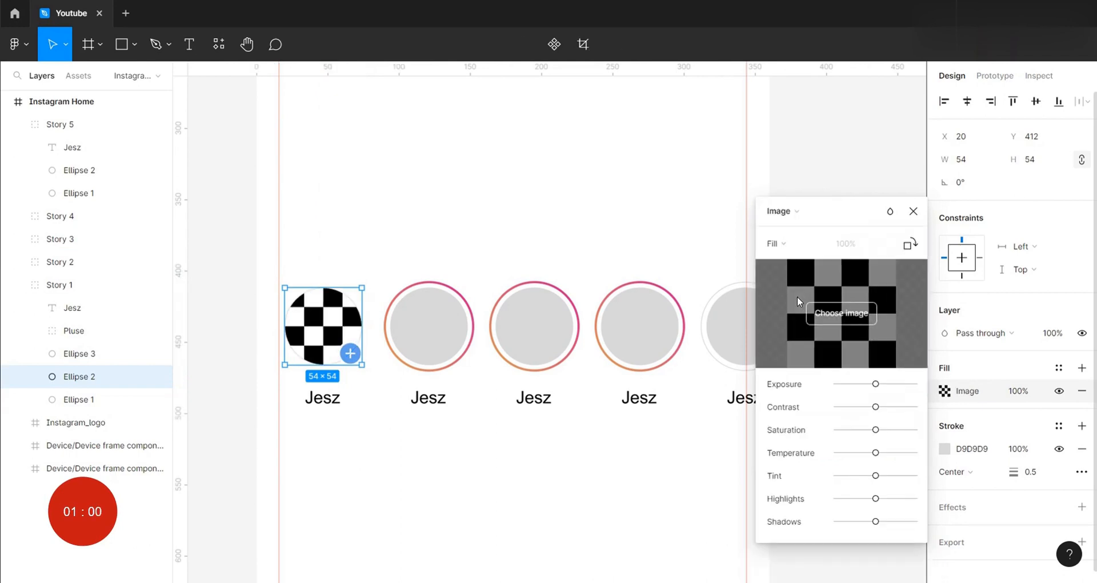
{"action": "left_click", "coordinate": [840, 319]}
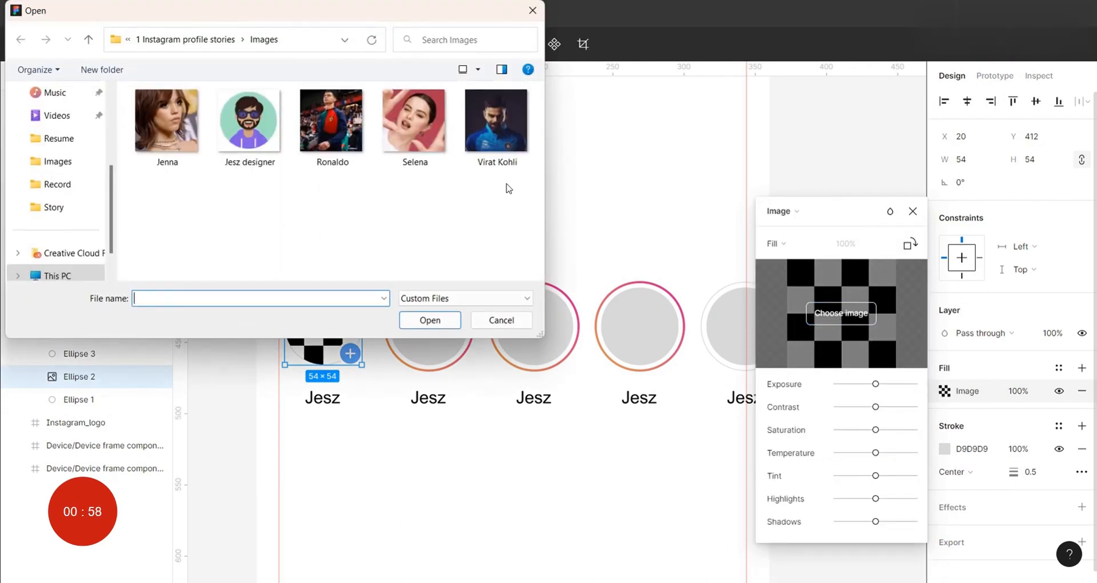
{"action": "left_click", "coordinate": [244, 122]}
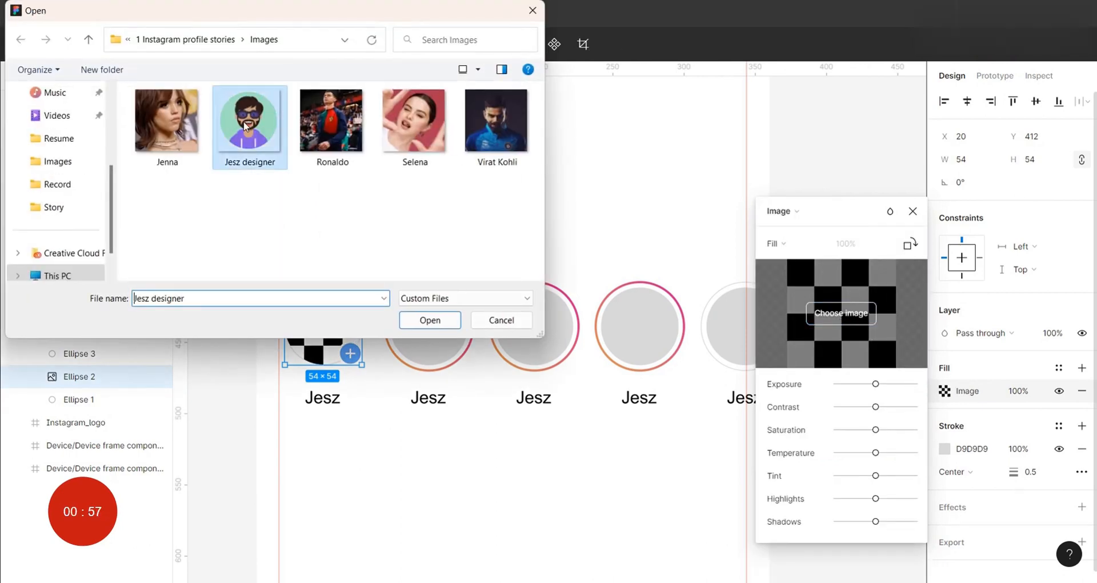
{"action": "left_click", "coordinate": [438, 328]}
Step: Replace the second story's inner circle fill with the image "Virat Kohli"
{"action": "left_click", "coordinate": [429, 325]}
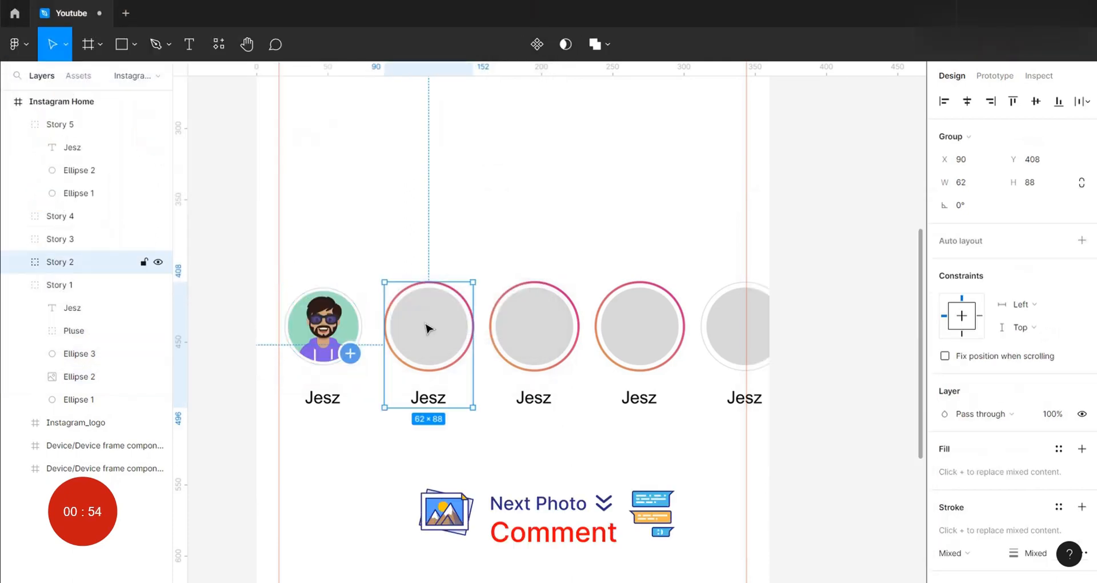
{"action": "left_click", "coordinate": [944, 391]}
{"action": "left_click", "coordinate": [805, 213]}
{"action": "left_click", "coordinate": [798, 295]}
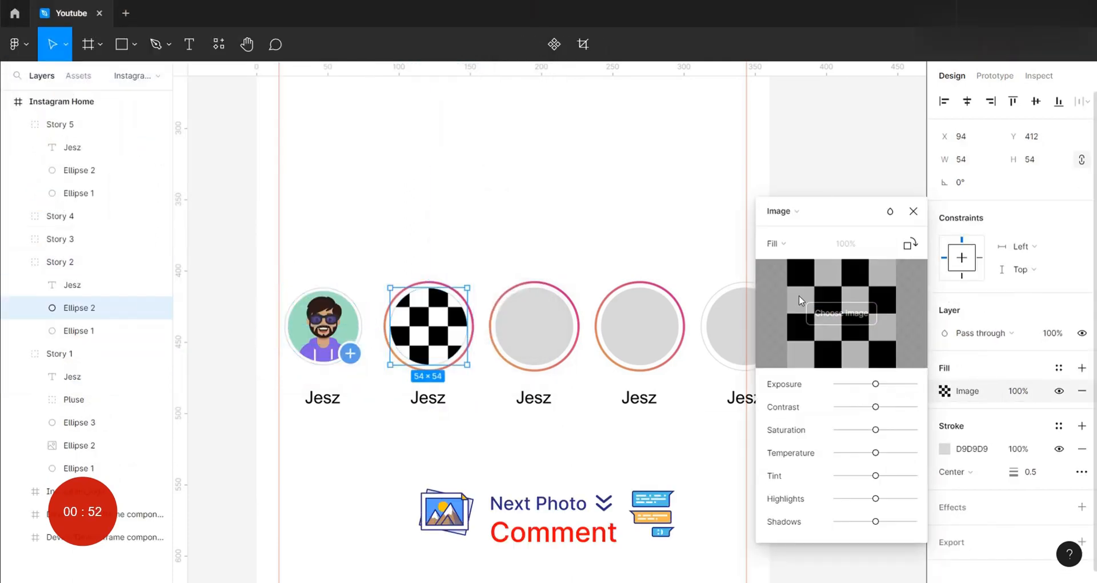
{"action": "left_click", "coordinate": [841, 312]}
{"action": "left_click", "coordinate": [496, 122]}
{"action": "left_click", "coordinate": [429, 319]}
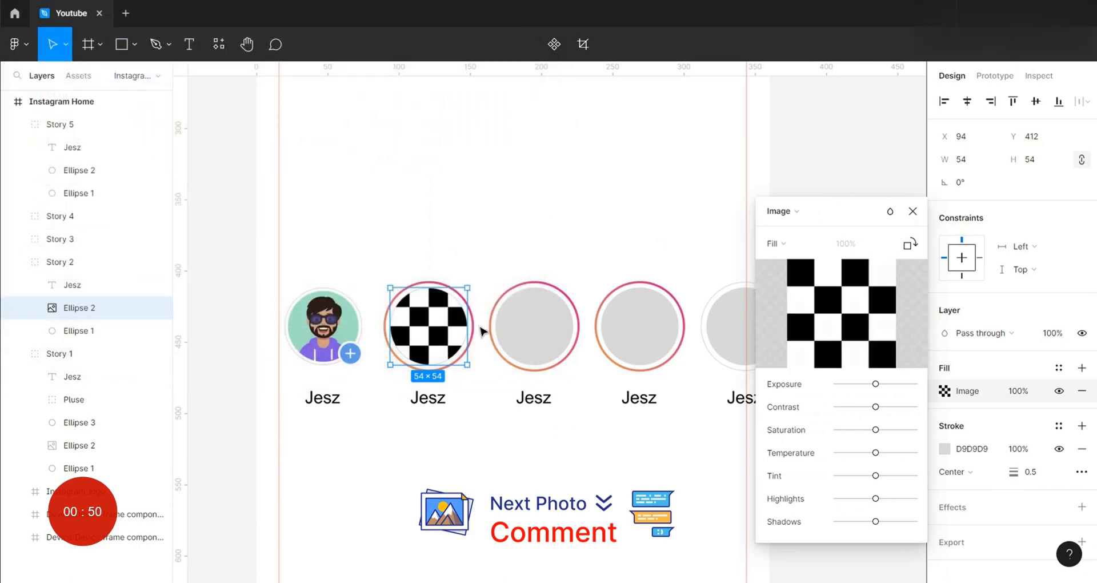
Step: Replace the third story's inner circle fill with the image "Jenna"
{"action": "left_click", "coordinate": [534, 326]}
{"action": "left_click", "coordinate": [944, 390]}
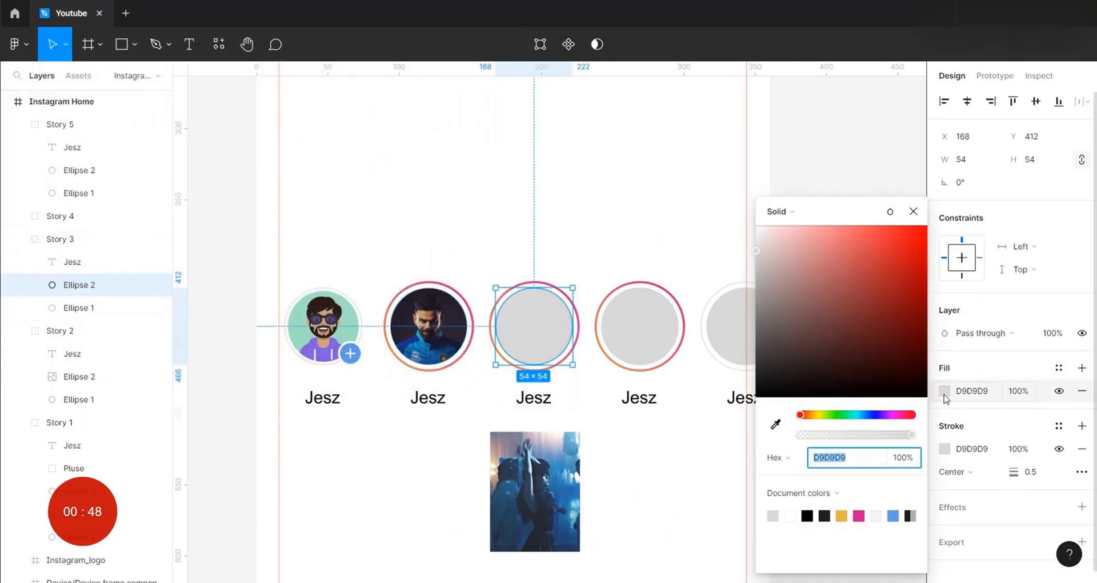
{"action": "left_click", "coordinate": [788, 213]}
{"action": "left_click", "coordinate": [798, 295]}
{"action": "left_click", "coordinate": [841, 312]}
{"action": "left_click", "coordinate": [166, 120]}
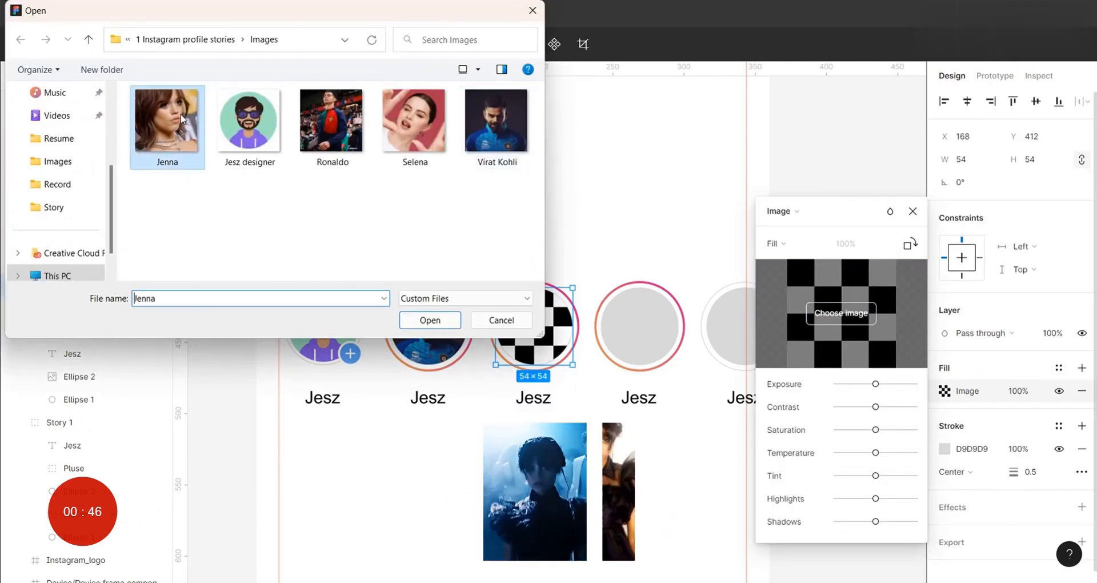
{"action": "left_click", "coordinate": [430, 320]}
Step: Replace the fourth story's inner circle fill with the image "Selena"
{"action": "scroll", "coordinate": [597, 324], "scroll_direction": "right", "scroll_amount": 2}
{"action": "left_click", "coordinate": [598, 325]}
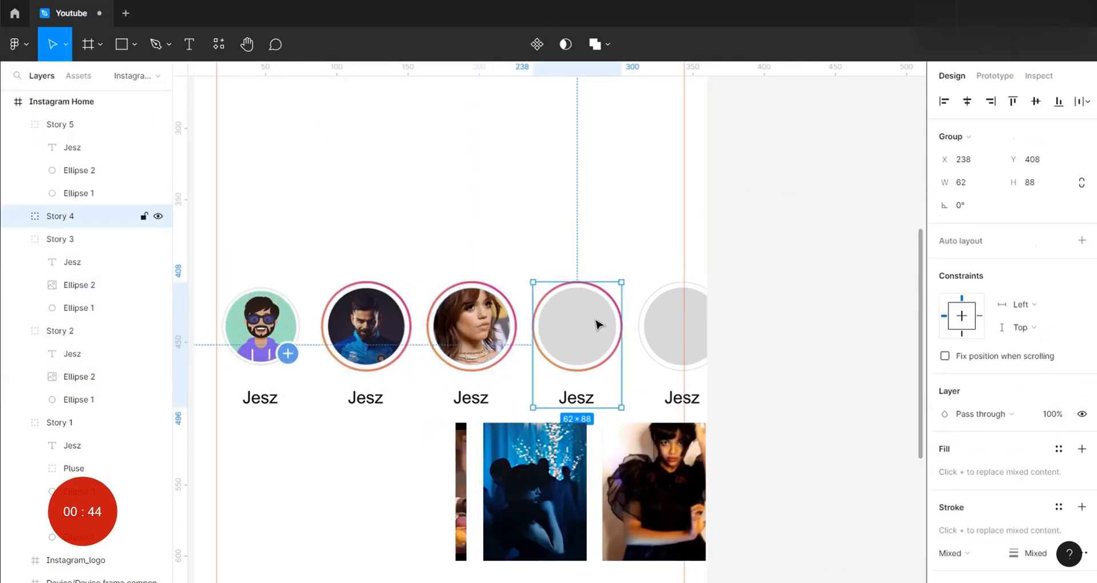
{"action": "left_click", "coordinate": [597, 324]}
{"action": "left_click", "coordinate": [944, 390]}
{"action": "left_click", "coordinate": [800, 213]}
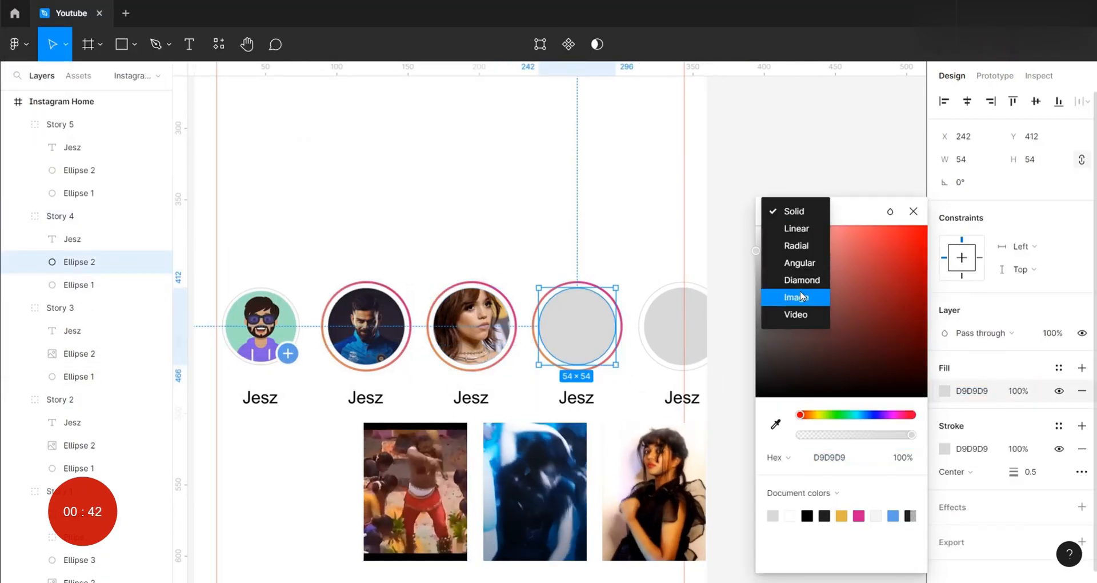
{"action": "left_click", "coordinate": [800, 291]}
{"action": "left_click", "coordinate": [854, 313]}
{"action": "left_click", "coordinate": [417, 125]}
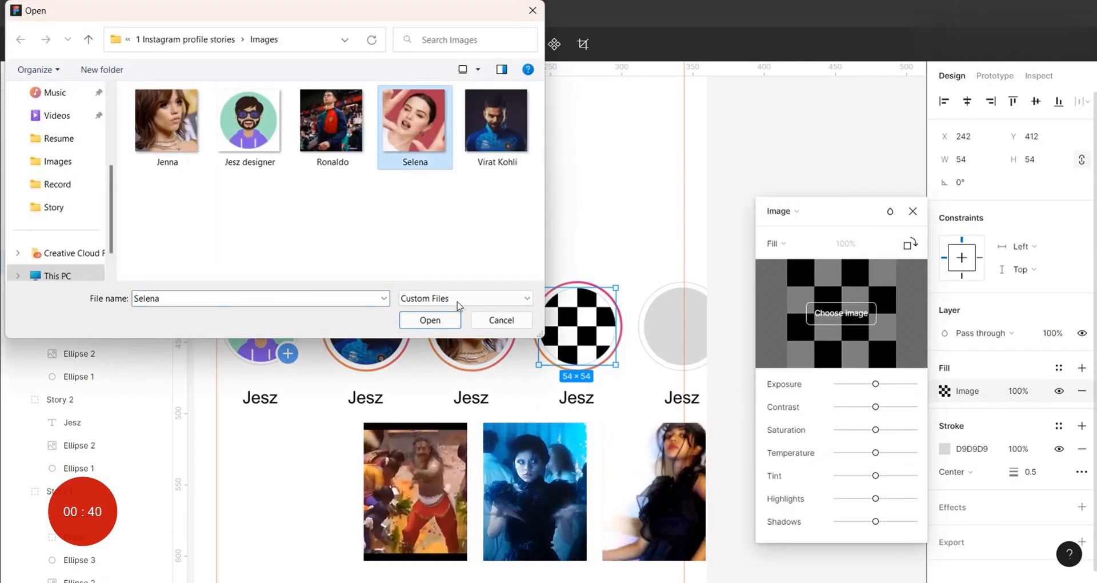
{"action": "left_click", "coordinate": [430, 320]}
Step: Replace the fifth story's inner circle fill with the image "Ronaldo"
{"action": "scroll", "coordinate": [594, 325], "scroll_direction": "right", "scroll_amount": 2}
{"action": "left_click", "coordinate": [594, 326]}
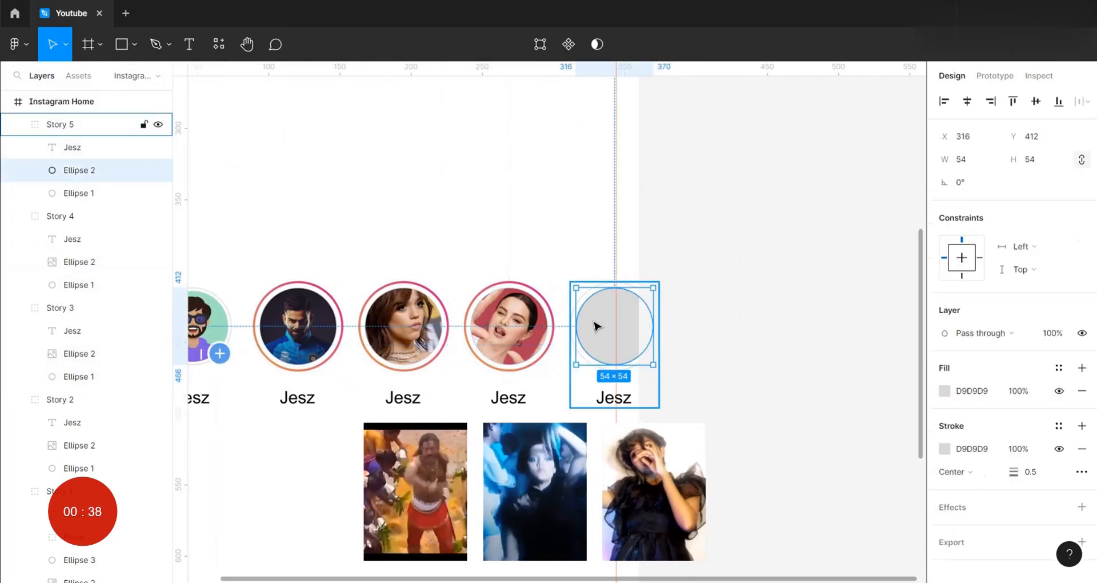
{"action": "left_click", "coordinate": [944, 391]}
{"action": "left_click", "coordinate": [791, 211]}
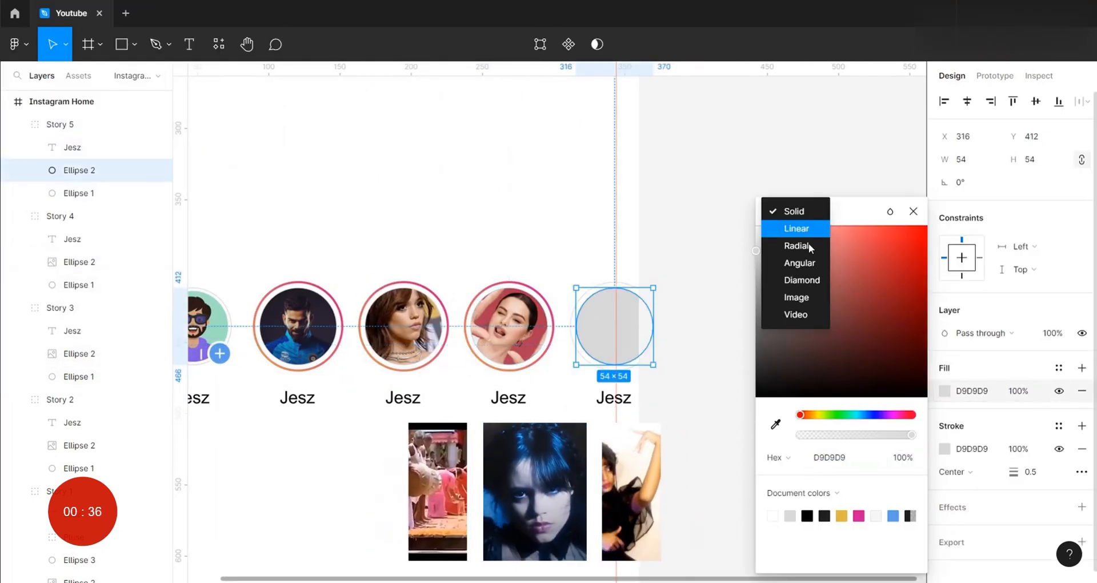
{"action": "left_click", "coordinate": [796, 297]}
{"action": "left_click", "coordinate": [841, 313]}
{"action": "left_click", "coordinate": [334, 133]}
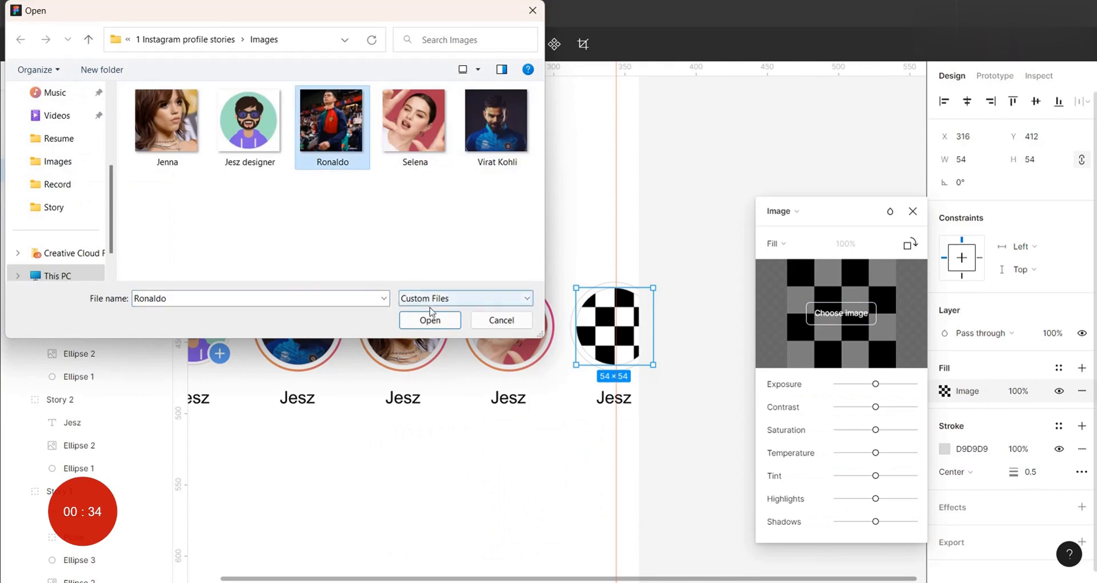
{"action": "left_click", "coordinate": [430, 320]}
{"action": "scroll", "coordinate": [396, 398], "scroll_direction": "left", "scroll_amount": 4}
{"action": "key", "text": "Escape"}
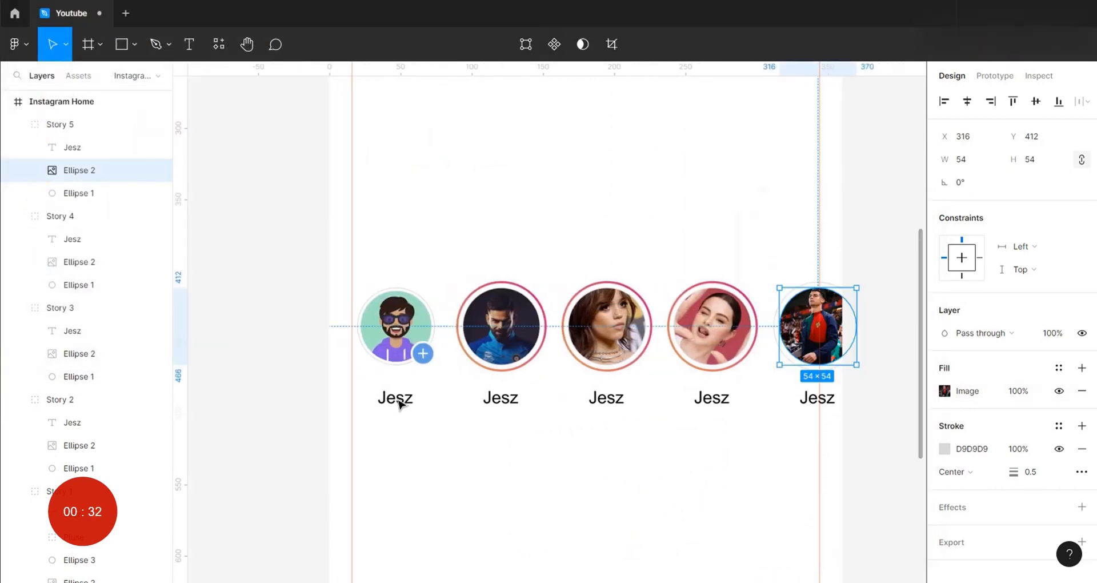
Step: Change the first story's label to "Your story" and the second story's label to "Virat"
{"action": "left_click", "coordinate": [396, 398]}
{"action": "left_click", "coordinate": [397, 400]}
{"action": "double_click", "coordinate": [398, 403]}
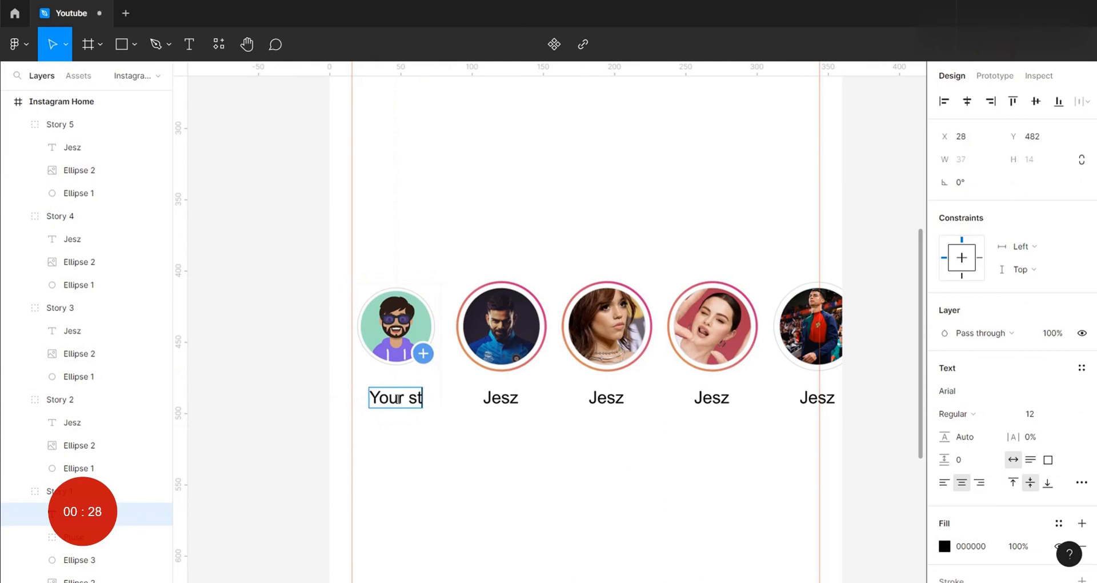
{"action": "double_click", "coordinate": [499, 398]}
{"action": "type", "text": "Virat"}
Step: Change the third story's label to "Jenna" and the fourth story's label to "Selena"
{"action": "scroll", "coordinate": [499, 400], "scroll_direction": "right", "scroll_amount": 3}
{"action": "double_click", "coordinate": [524, 394]}
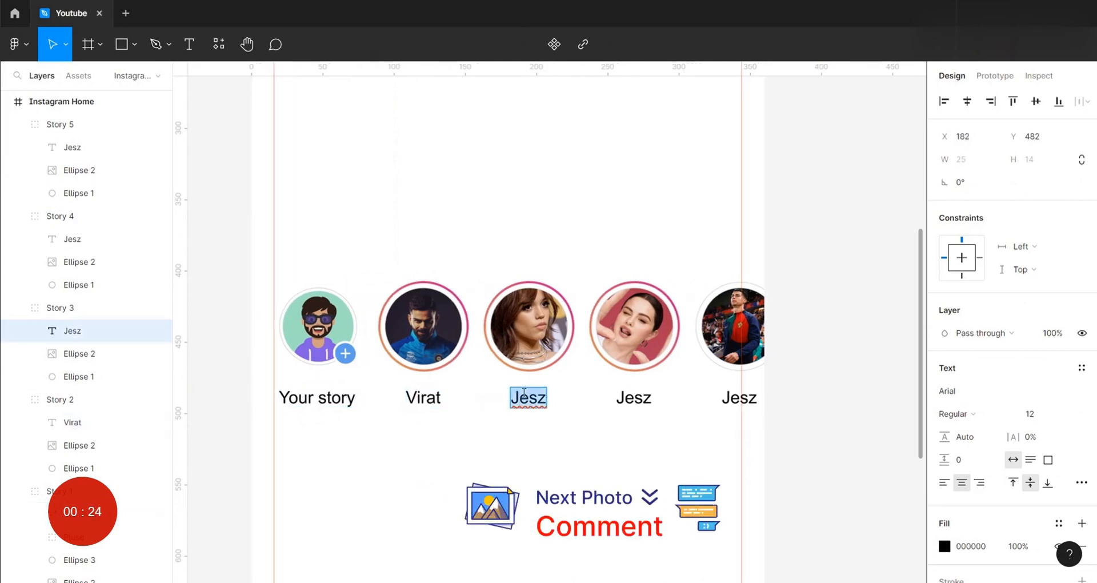
{"action": "type", "text": "Jenna"}
{"action": "scroll", "coordinate": [523, 396], "scroll_direction": "right", "scroll_amount": 5}
{"action": "double_click", "coordinate": [520, 398]}
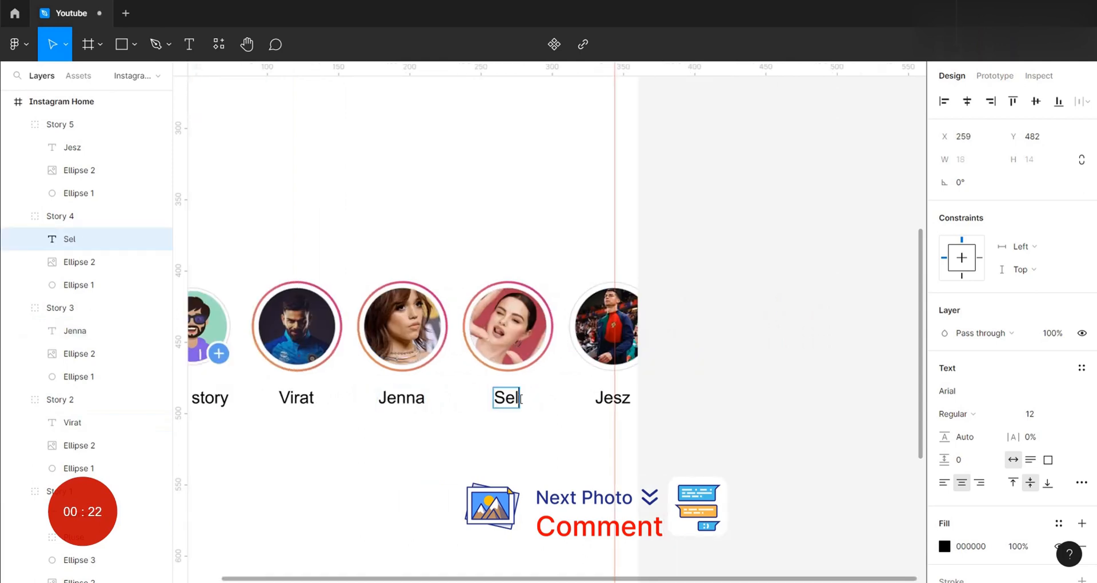
{"action": "type", "text": "Selena"}
Step: Change the fifth story's label to "Ronaldo"
{"action": "scroll", "coordinate": [520, 398], "scroll_direction": "right", "scroll_amount": 3}
{"action": "double_click", "coordinate": [529, 399]}
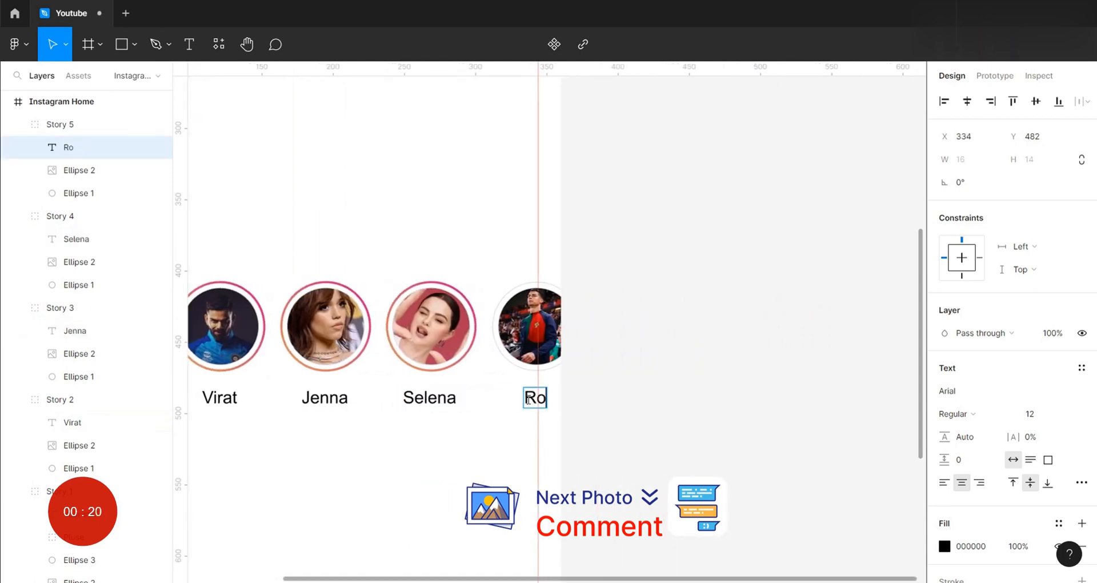
{"action": "key", "text": "Escape"}
Step: Group all five stories together and rename the group "Profile stories"
{"action": "scroll", "coordinate": [407, 470], "scroll_direction": "left", "scroll_amount": 9}
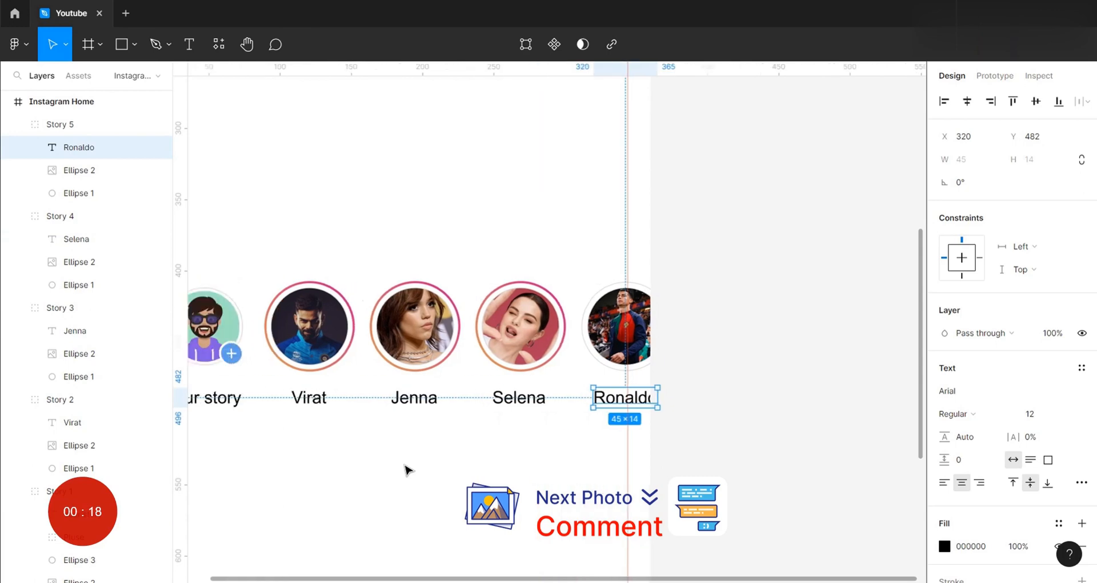
{"action": "left_click_drag", "start_coordinate": [229, 291], "coordinate": [746, 379]}
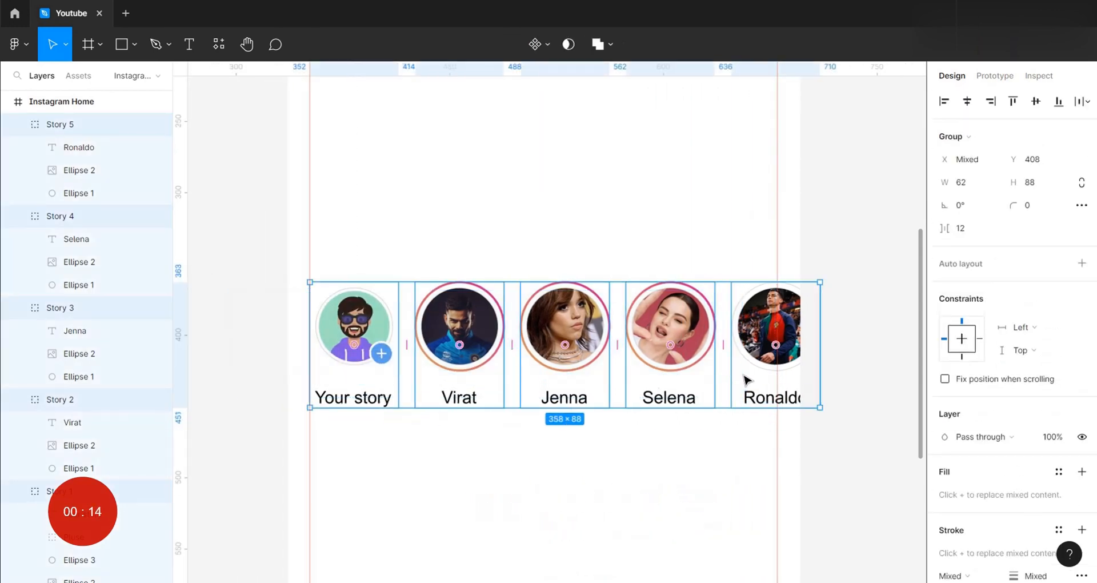
{"action": "right_click", "coordinate": [642, 371]}
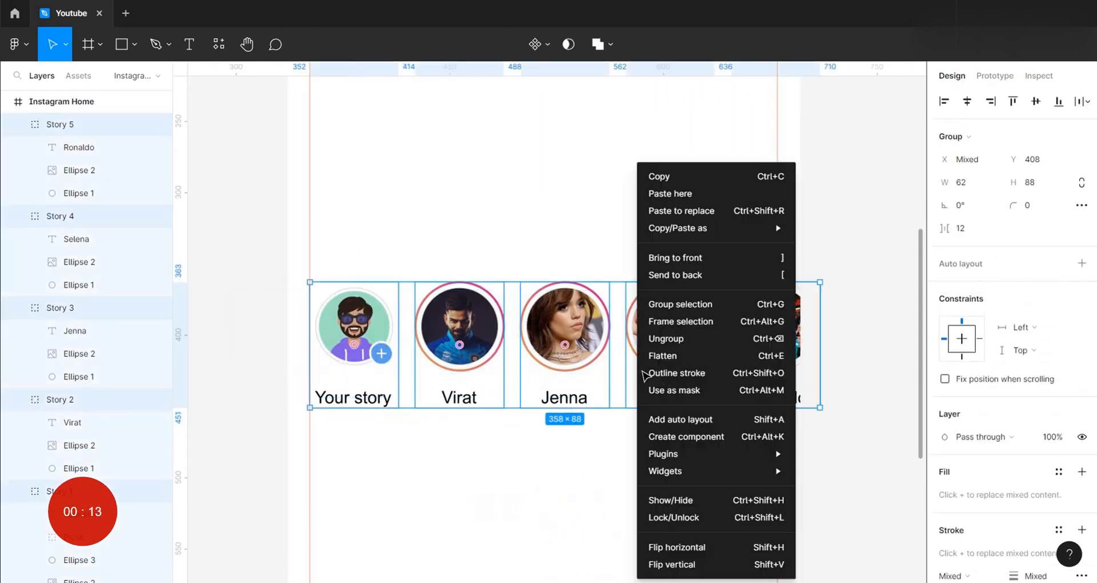
{"action": "left_click", "coordinate": [670, 310]}
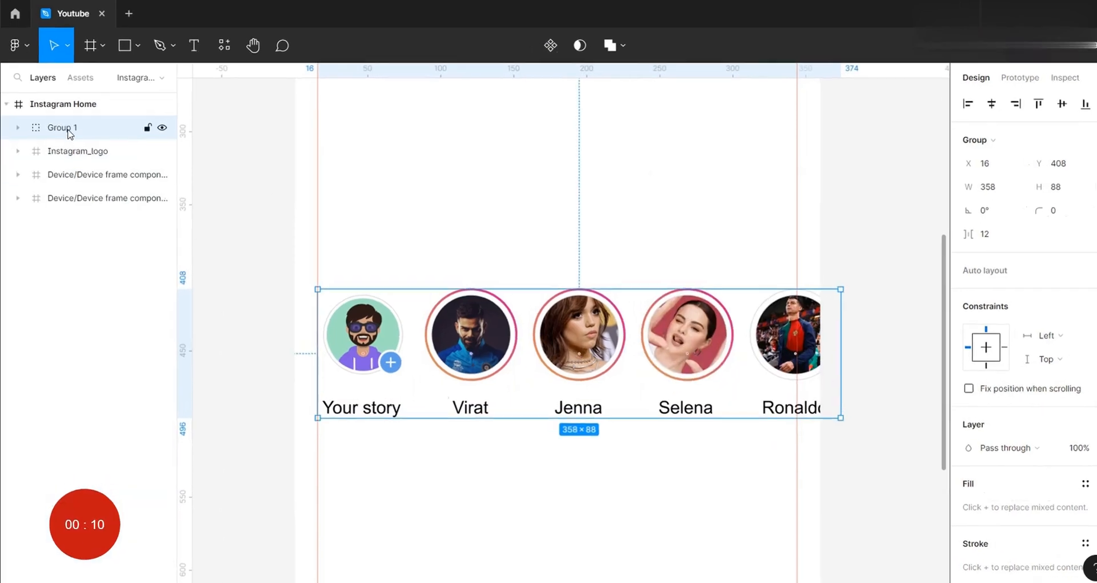
{"action": "double_click", "coordinate": [67, 125]}
{"action": "type", "text": "Profile stories"}
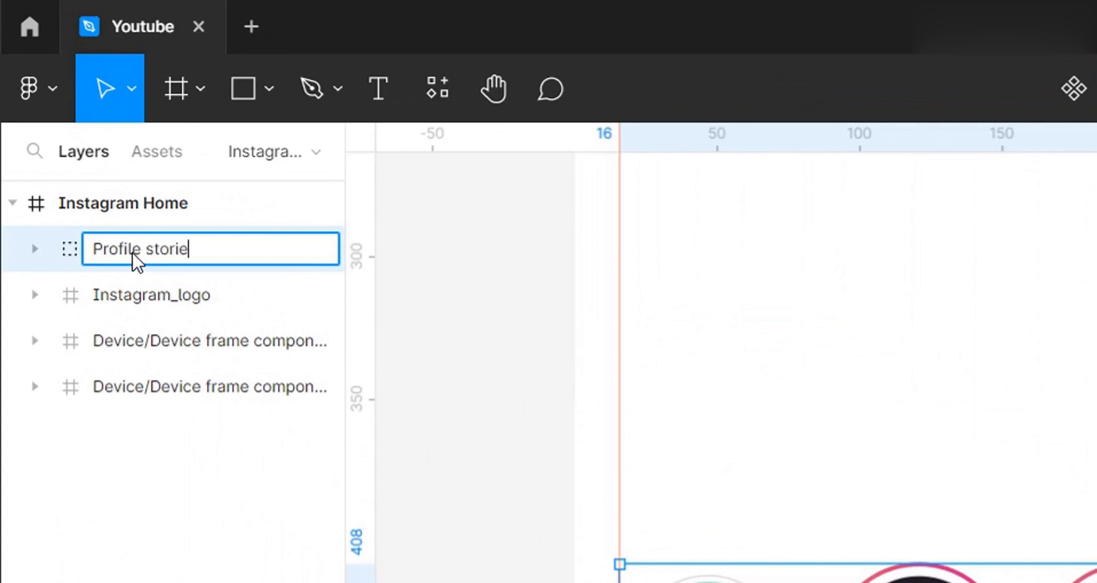
{"action": "left_click", "coordinate": [885, 408]}
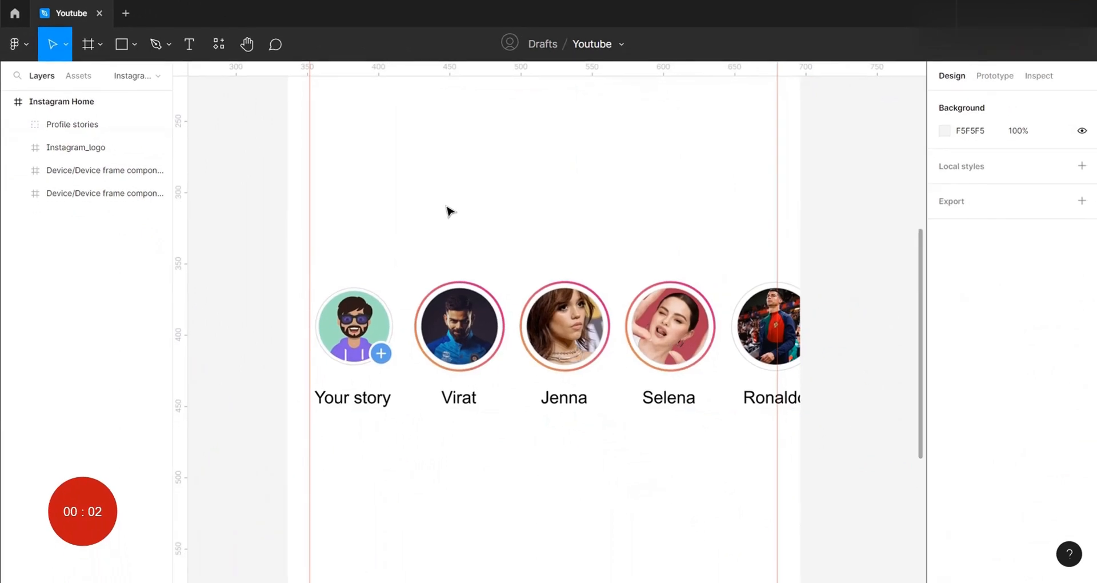
Step: Move the Profile stories group up to just below the Instagram logo, at about Y 87, keeping it on the 16 px margin
{"action": "scroll", "coordinate": [892, 412], "scroll_direction": "down", "scroll_amount": 2}
{"action": "scroll", "coordinate": [450, 211], "scroll_direction": "down", "scroll_amount": 3}
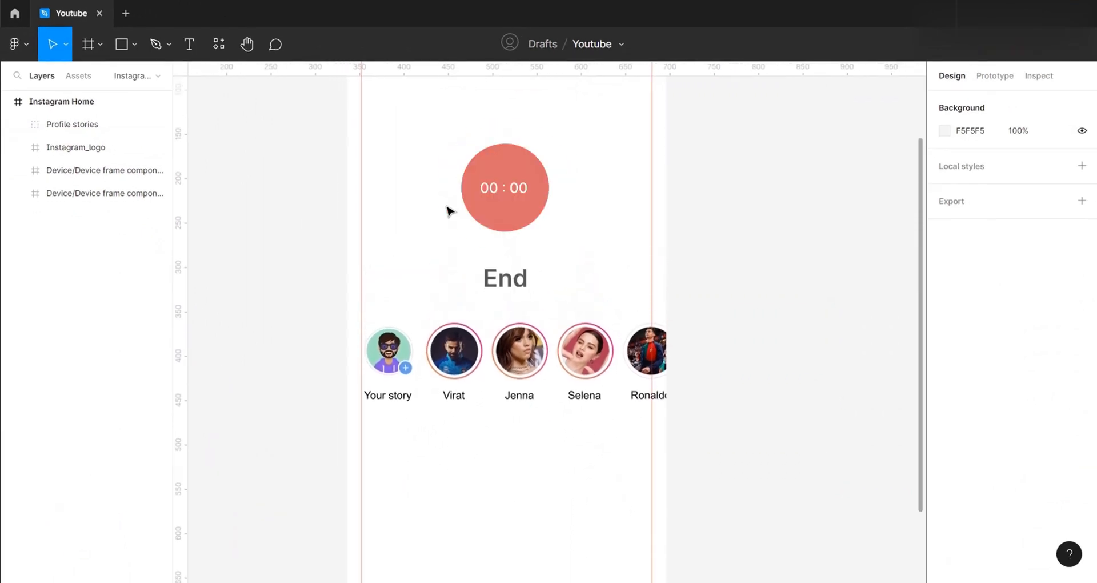
{"action": "scroll", "coordinate": [450, 212], "scroll_direction": "up", "scroll_amount": 4}
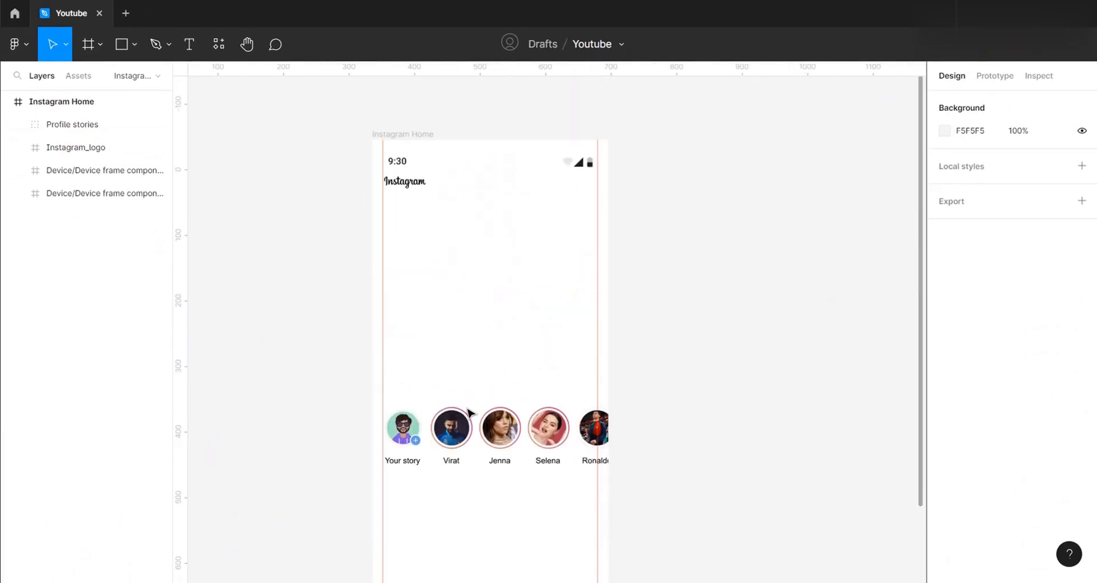
{"action": "left_click", "coordinate": [471, 433]}
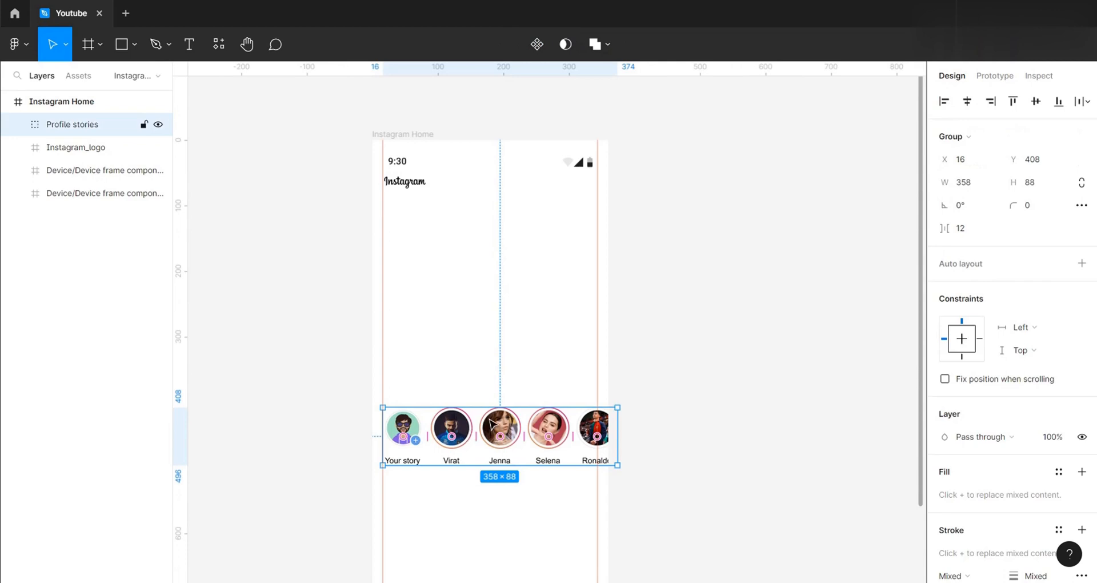
{"action": "left_click_drag", "start_coordinate": [492, 423], "coordinate": [493, 213]}
{"action": "scroll", "coordinate": [492, 213], "scroll_direction": "up", "scroll_amount": 5}
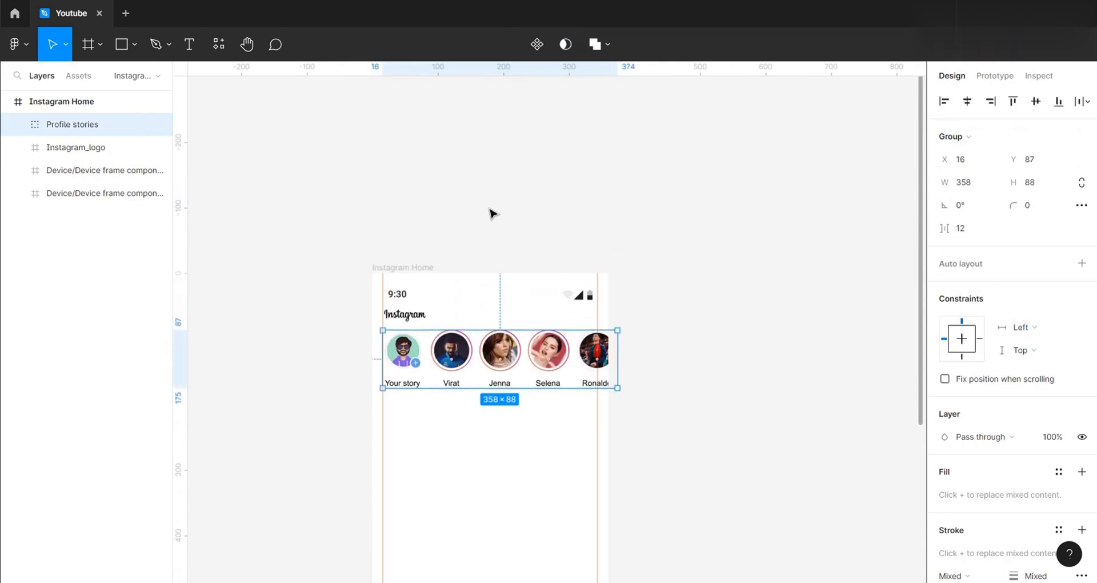
Step: Nudge the Profile stories group down 1 px to Y 88 and deselect it
{"action": "scroll", "coordinate": [493, 214], "scroll_direction": "up", "scroll_amount": 5}
{"action": "scroll", "coordinate": [492, 214], "scroll_direction": "down", "scroll_amount": 5}
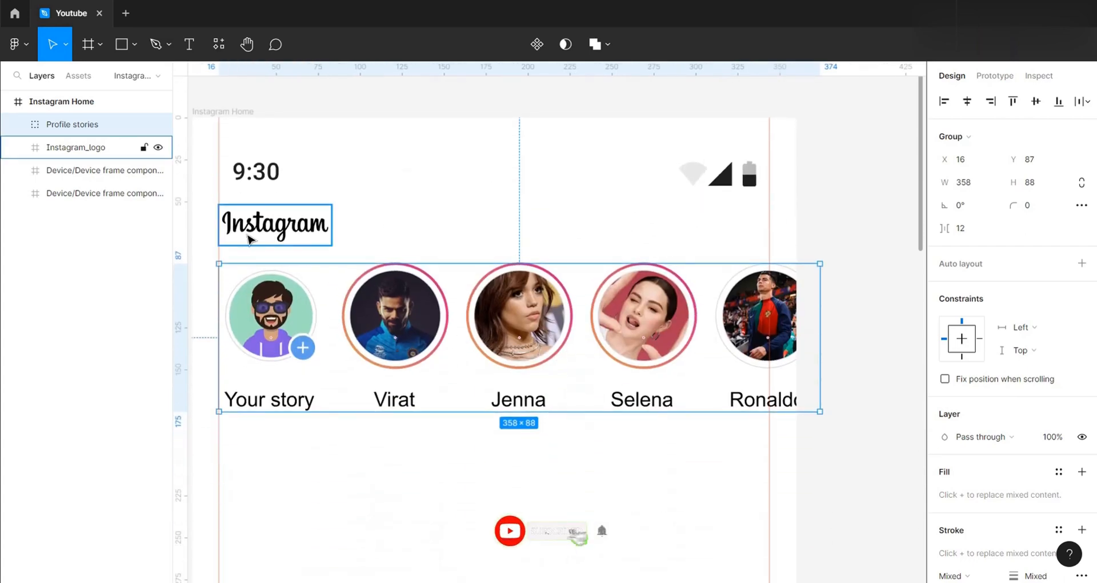
{"action": "key", "text": "Down"}
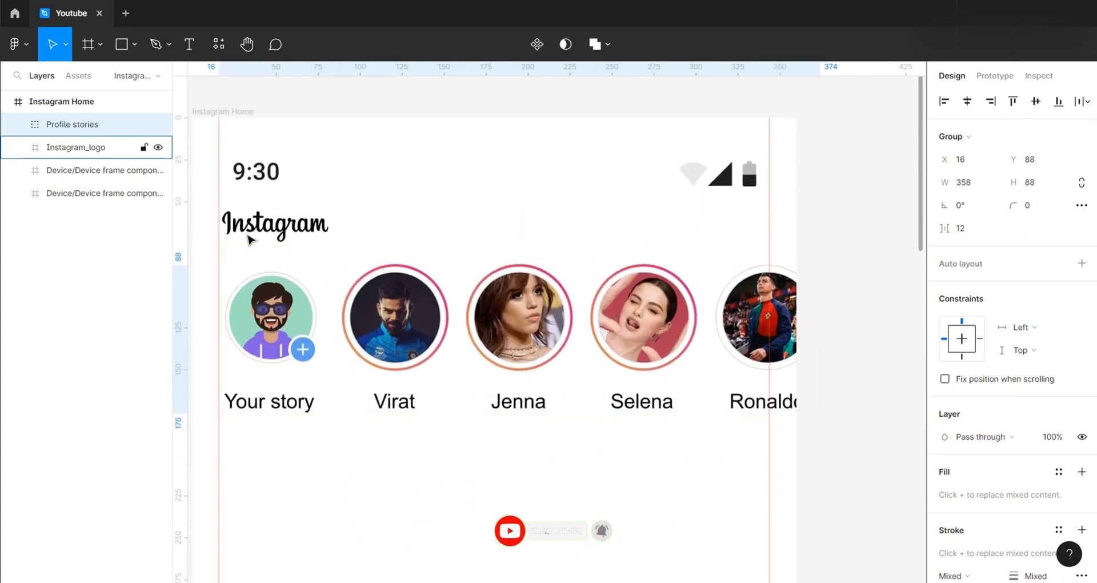
{"action": "left_click", "coordinate": [435, 94]}
{"action": "key", "text": "shift+1"}
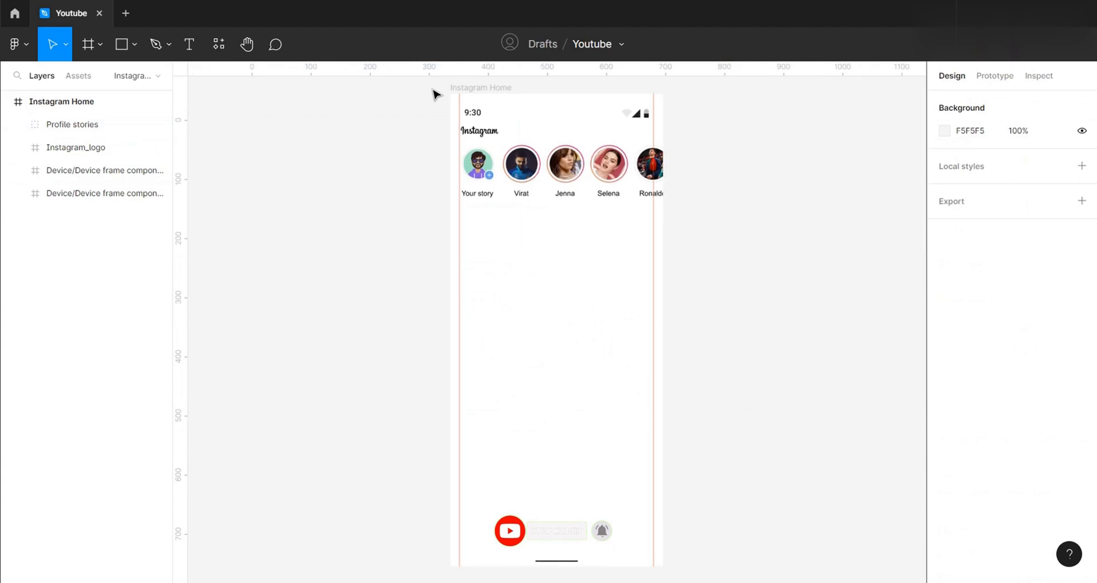